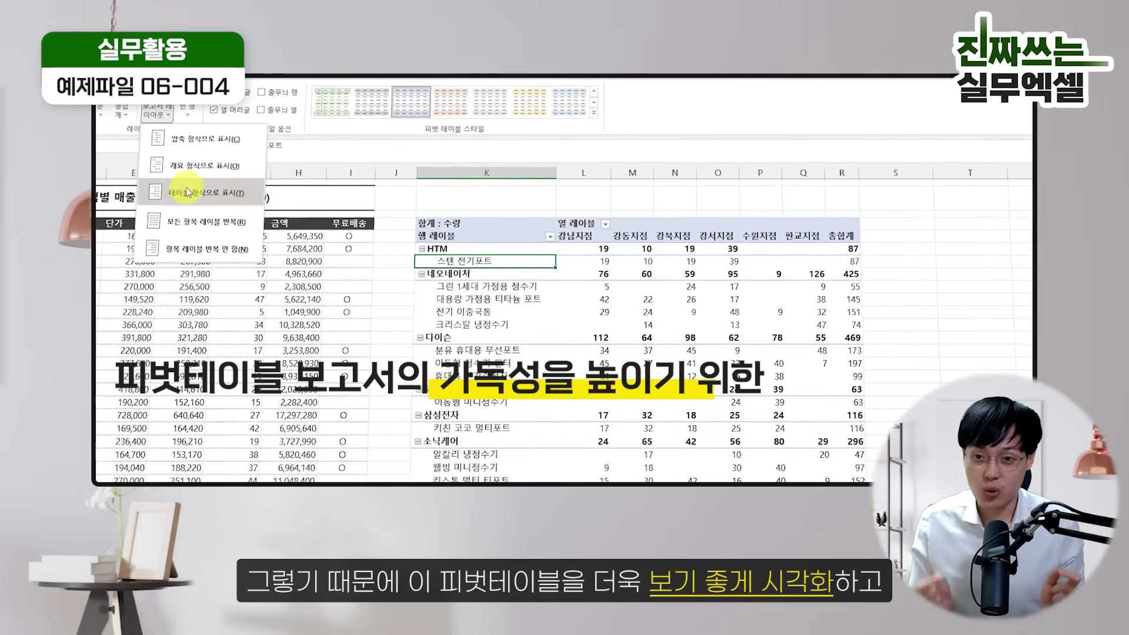
Step: Show the pivot table report in tabular form and open the full set of pivot table styles
left_click(188, 194)
key("Down")
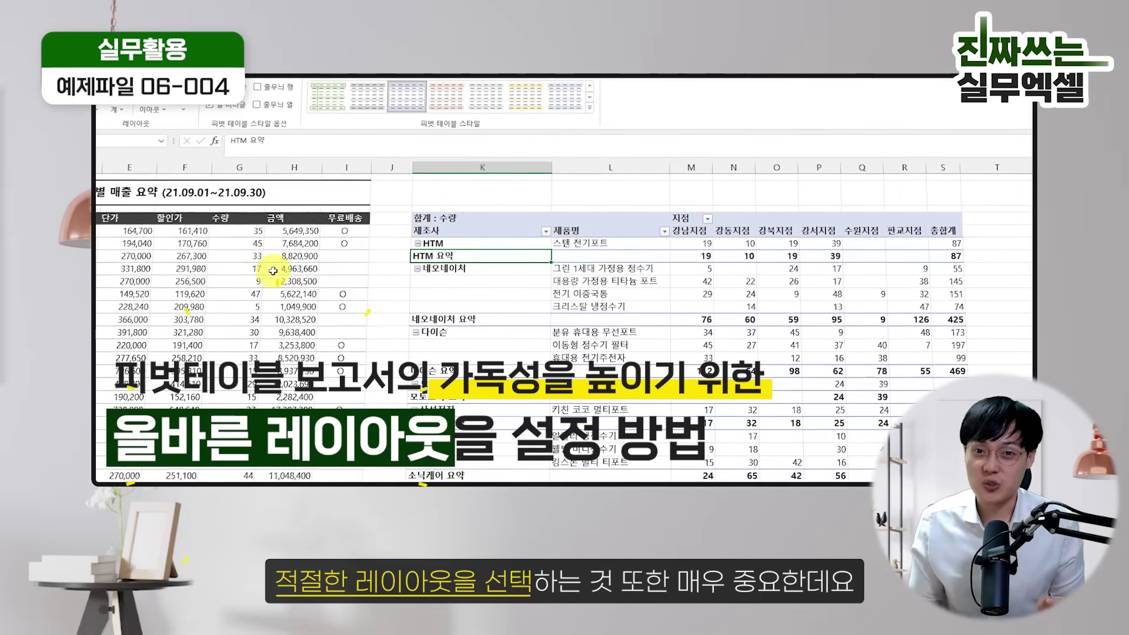
left_click(590, 108)
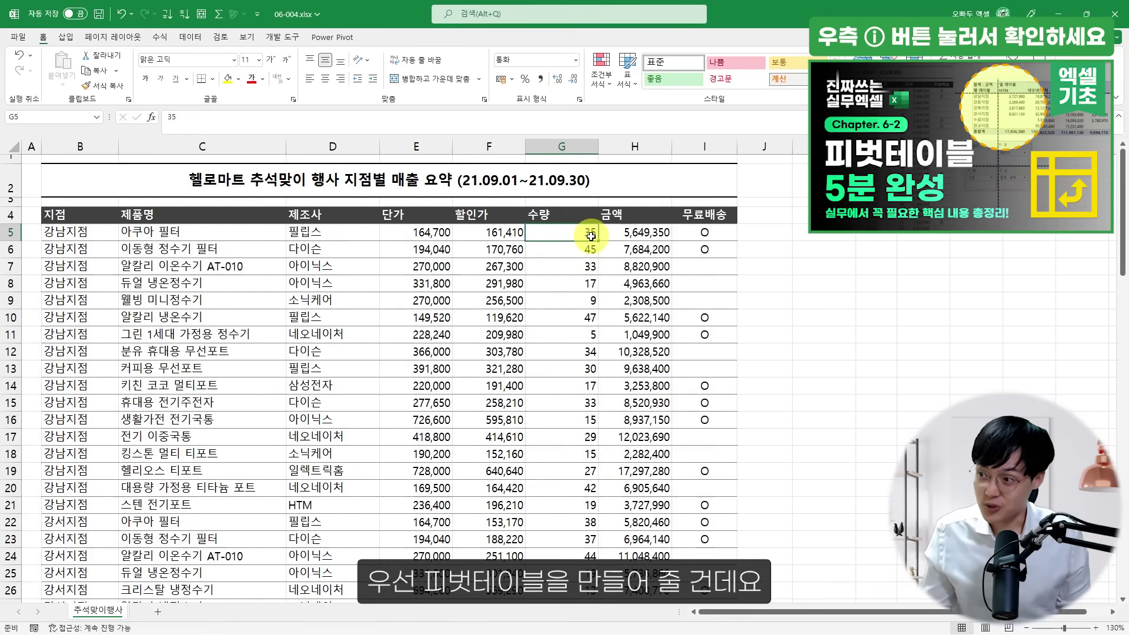
Step: Create a pivot table from the sales data range B4:I92, placed at cell K4 of the existing worksheet
left_click(484, 319)
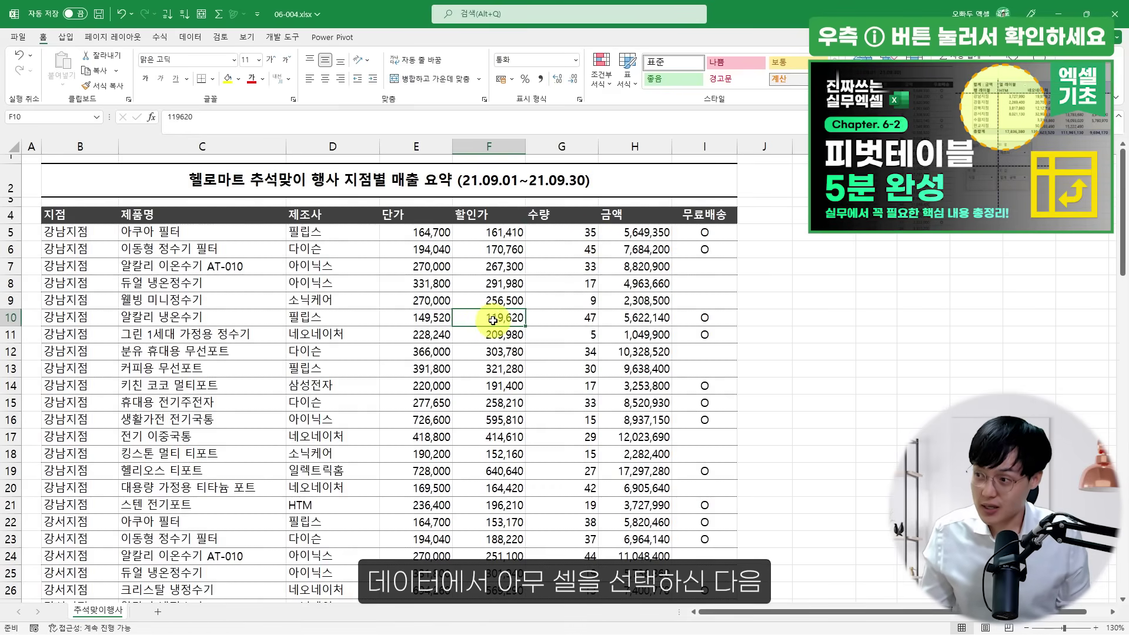
left_click(65, 37)
left_click(24, 64)
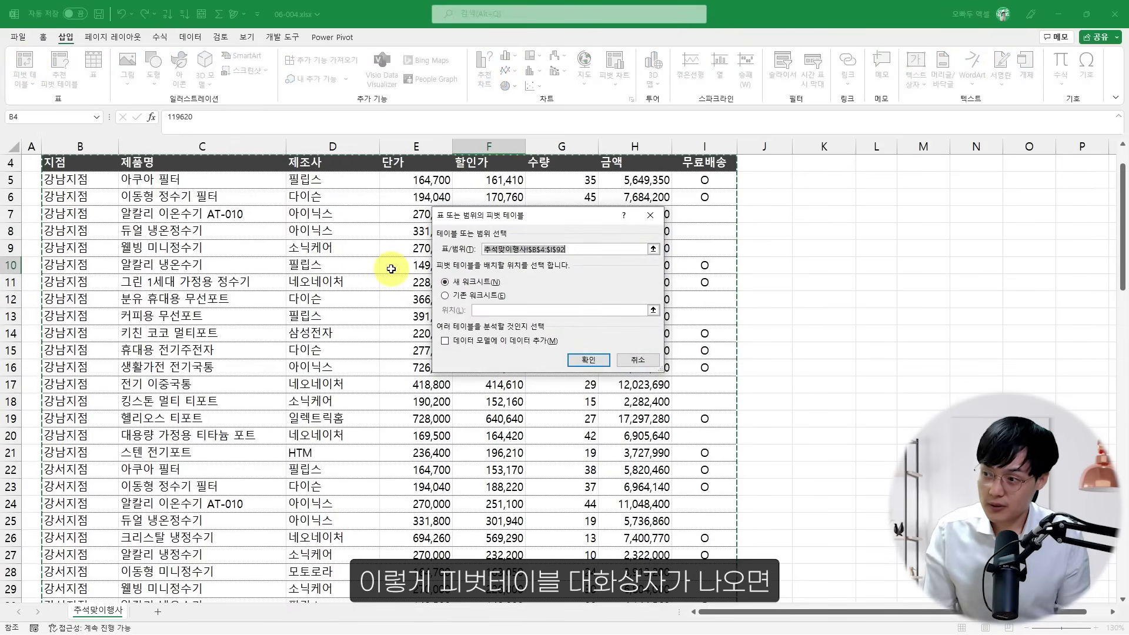
left_click(489, 297)
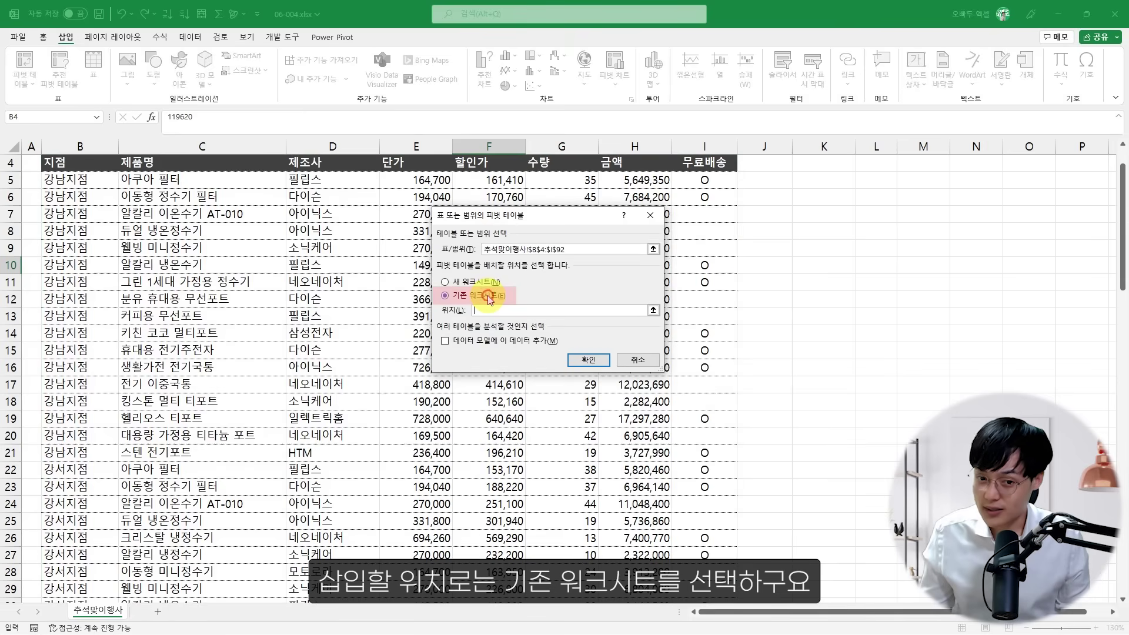
scroll(764, 253, "up", 1)
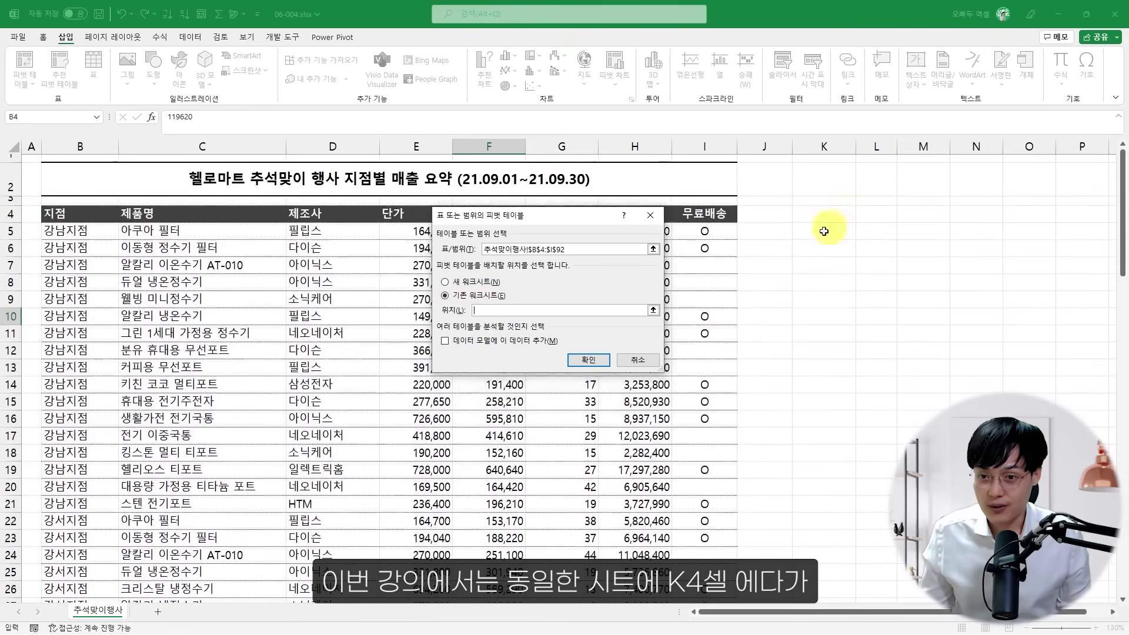
left_click(812, 218)
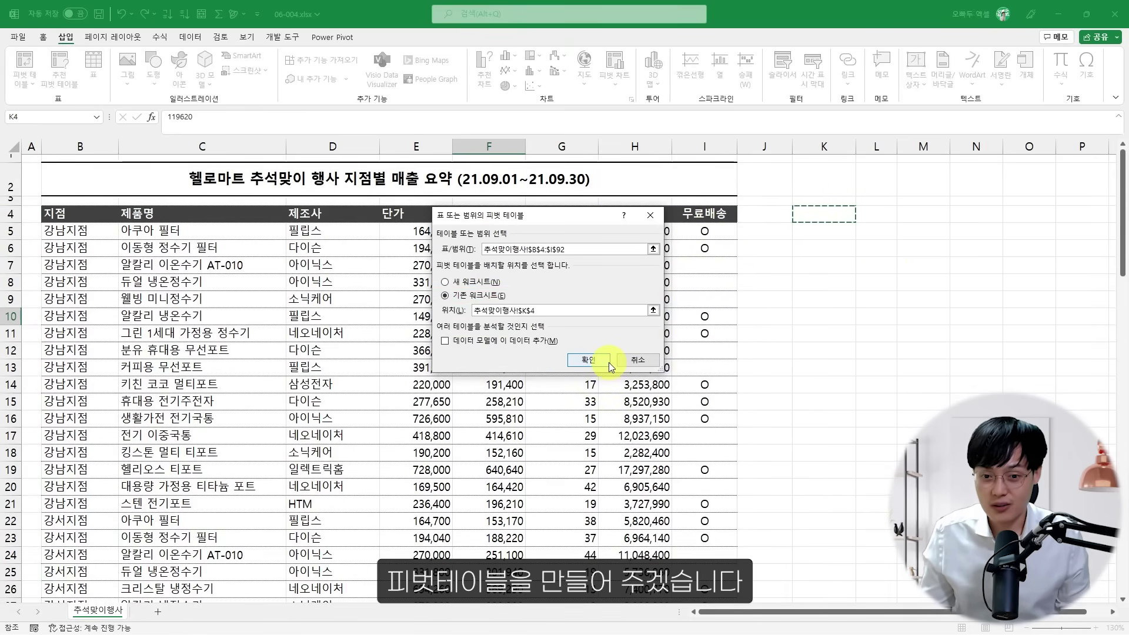
left_click(588, 359)
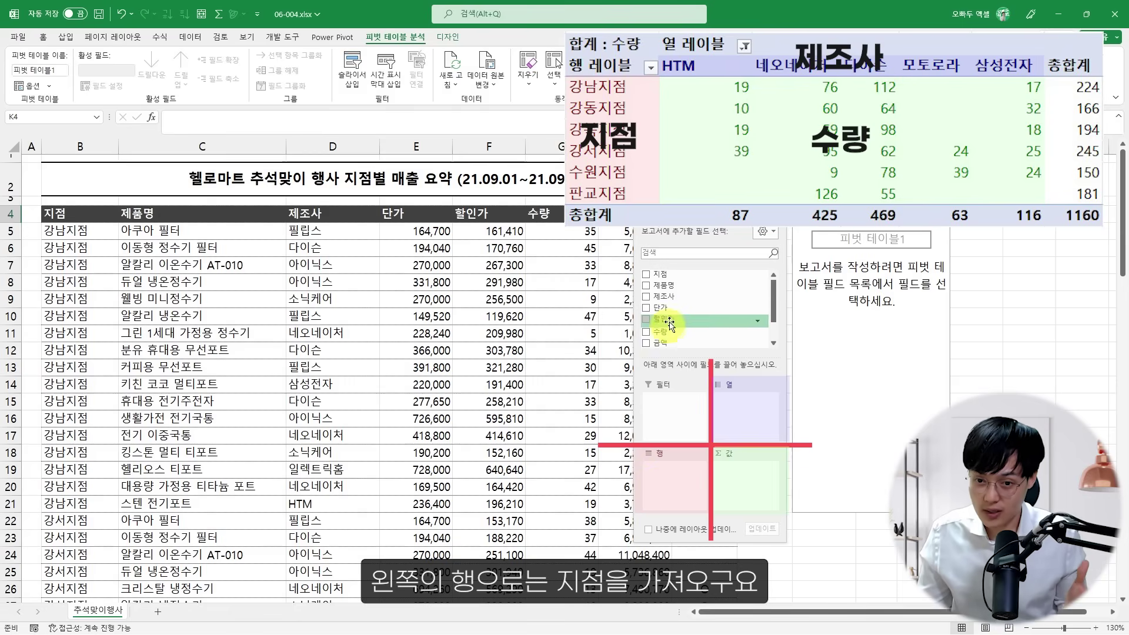
Step: Lay out the pivot table with 지점 as rows, 제조사 as columns and the sum of 수량 as values
left_click_drag(669, 283, 662, 464)
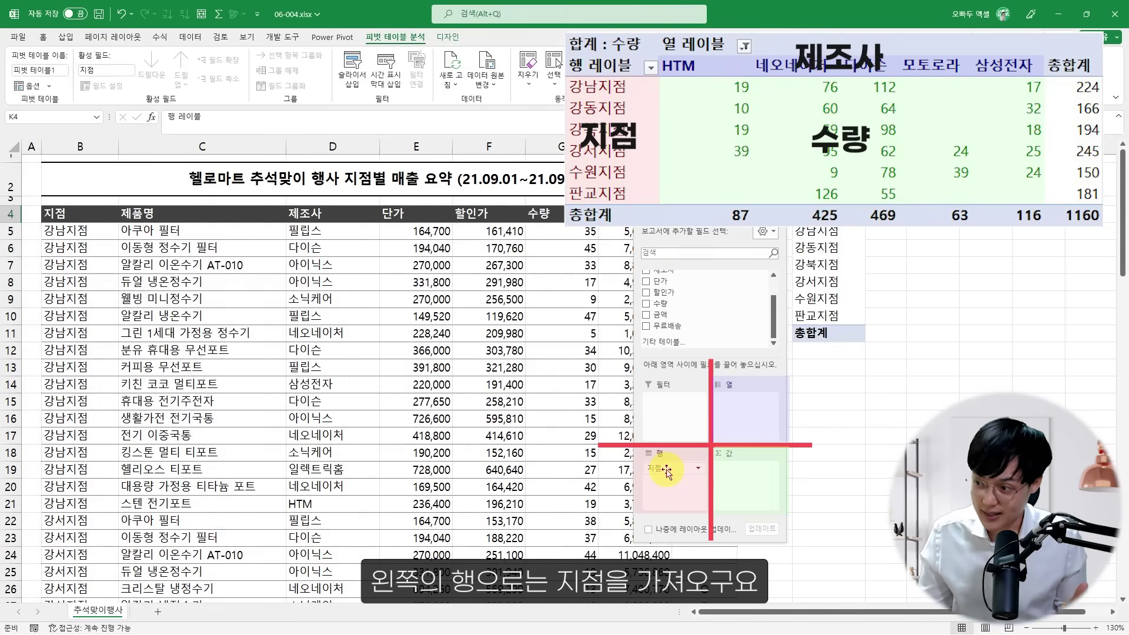
scroll(662, 304, "up", 1)
left_click_drag(661, 301, 733, 409)
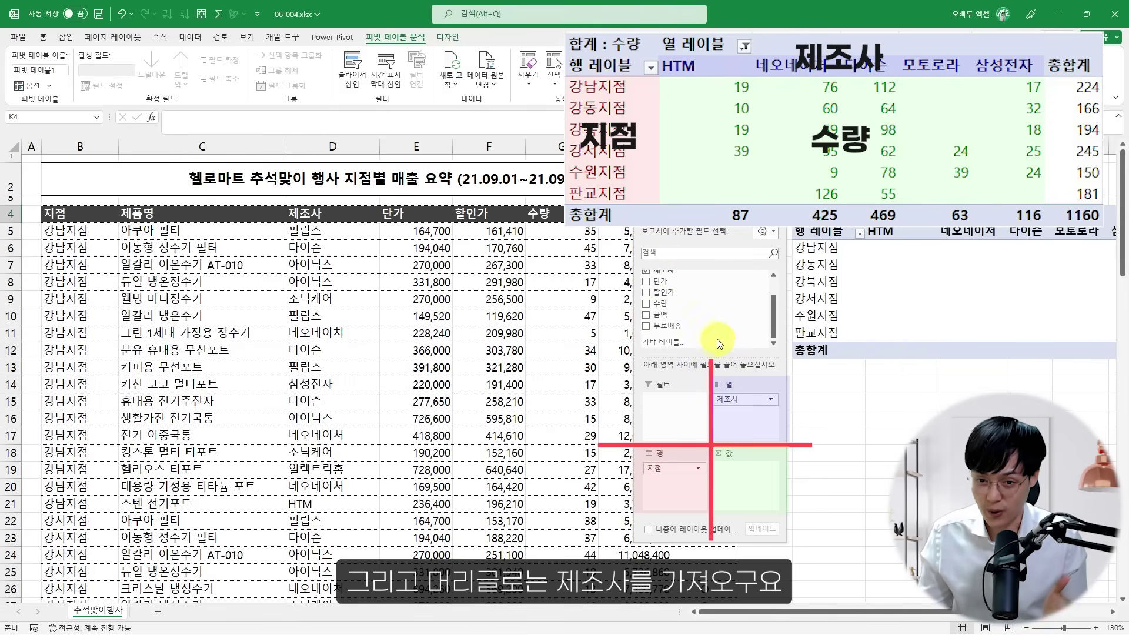
left_click_drag(669, 305, 740, 468)
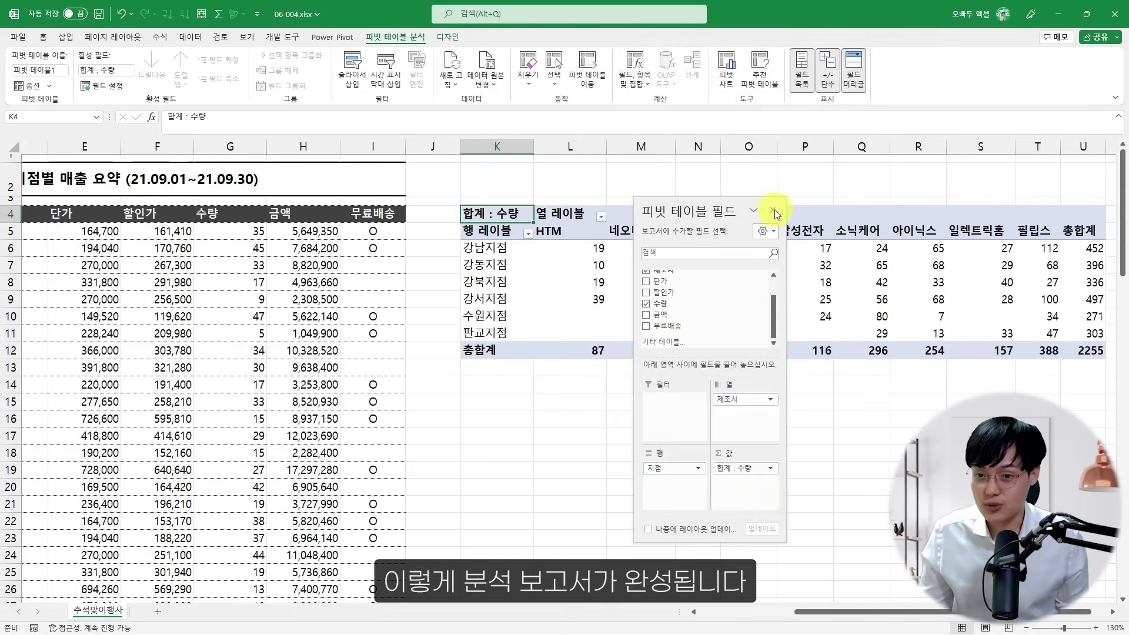
left_click(772, 210)
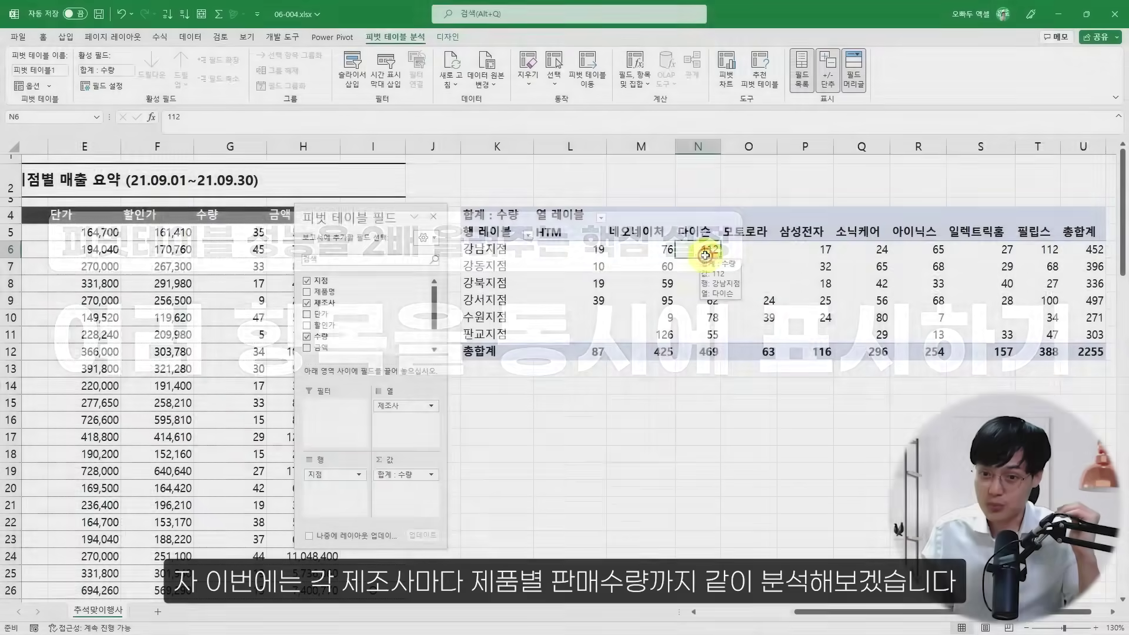
Step: Add 제품명 beneath 제조사 in the pivot table's columns and review the quantities for each product
left_click(708, 251)
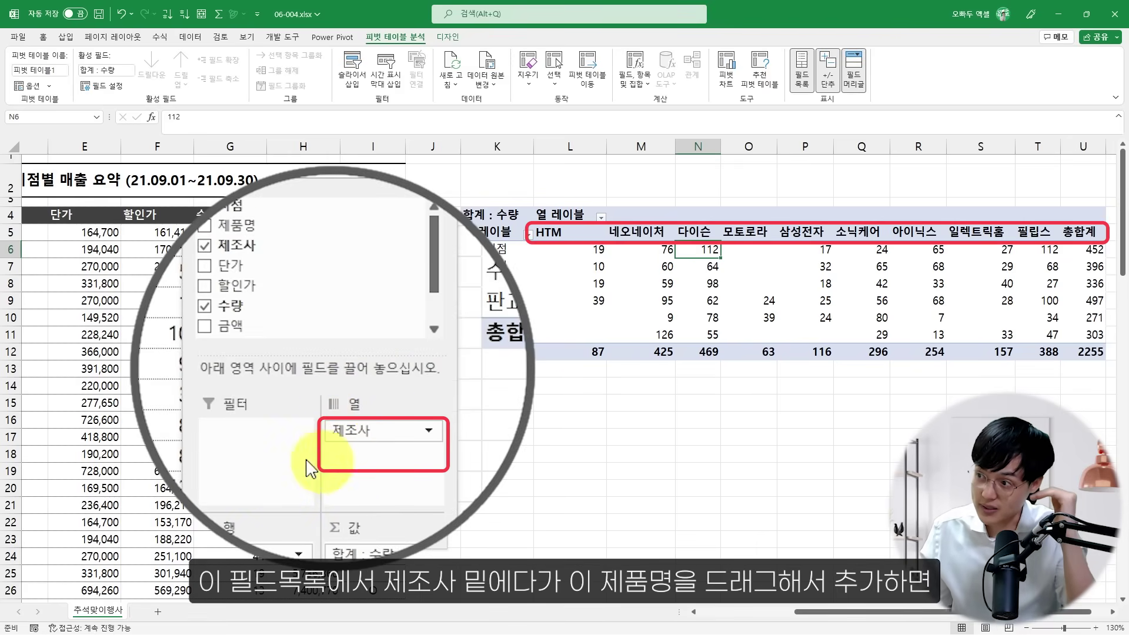
left_click_drag(226, 225, 377, 455)
scroll(582, 242, "right", 4)
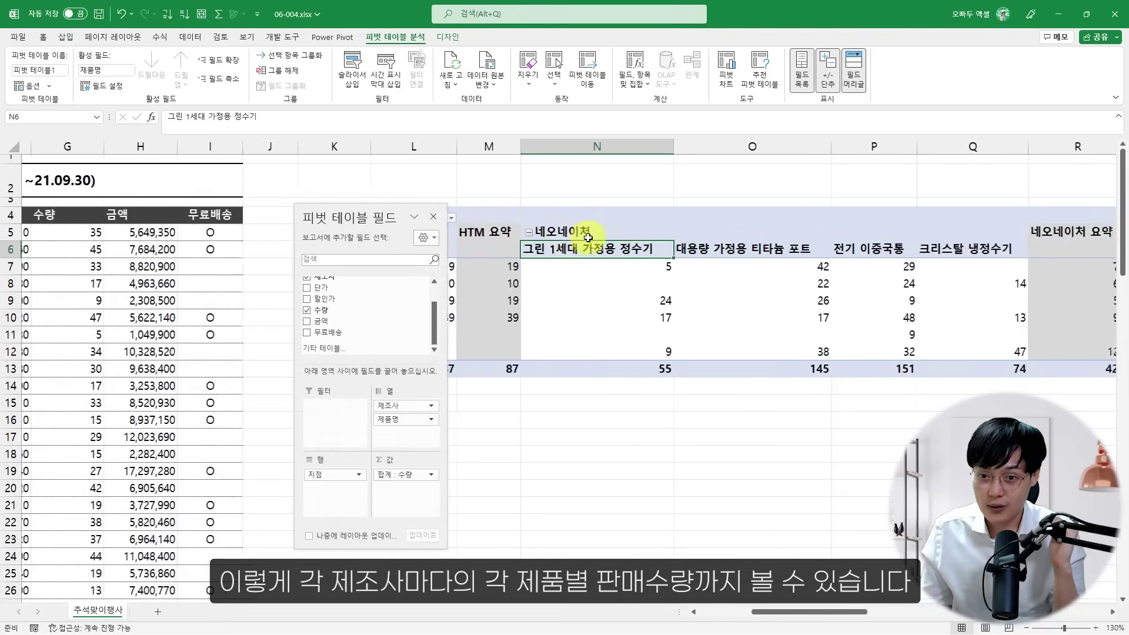
left_click(571, 246)
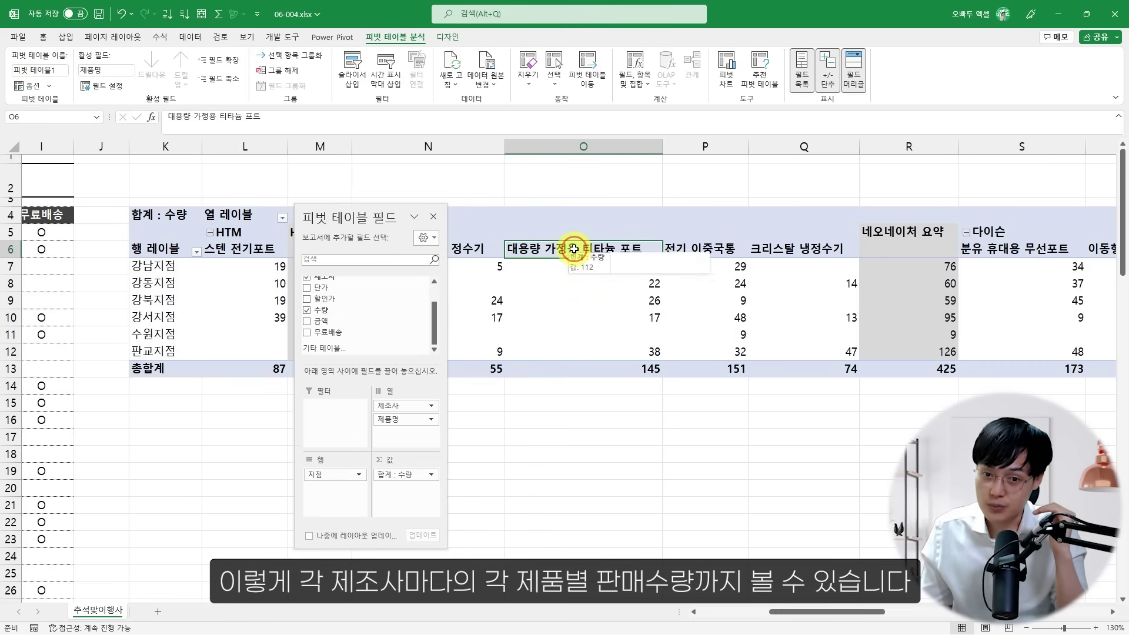
left_click(573, 267)
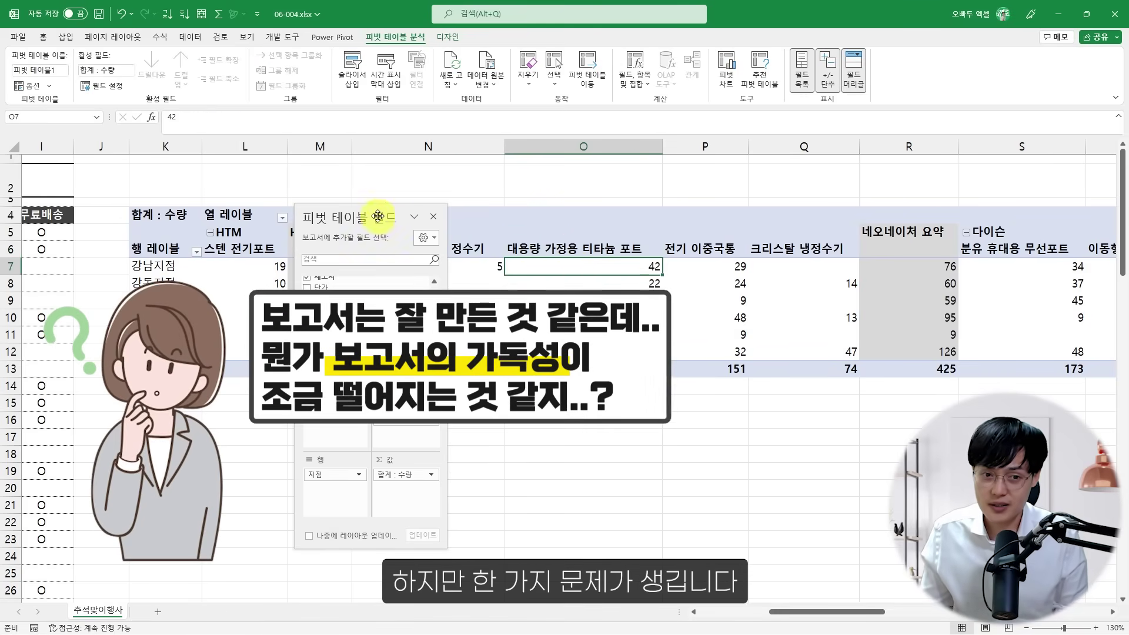
left_click_drag(353, 217, 630, 351)
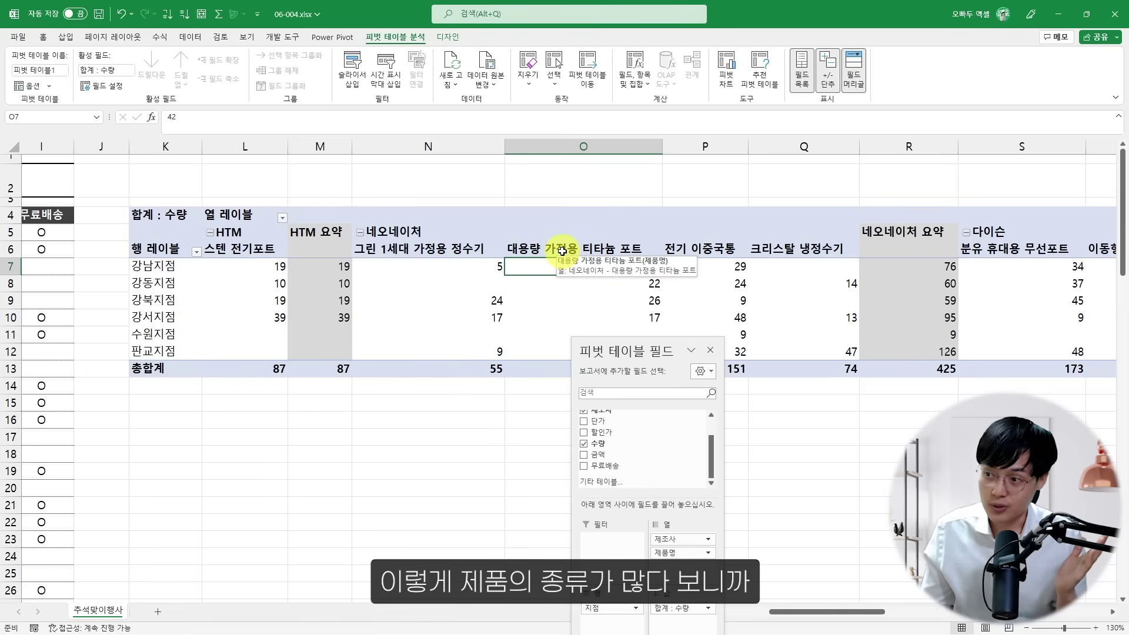
left_click(409, 238)
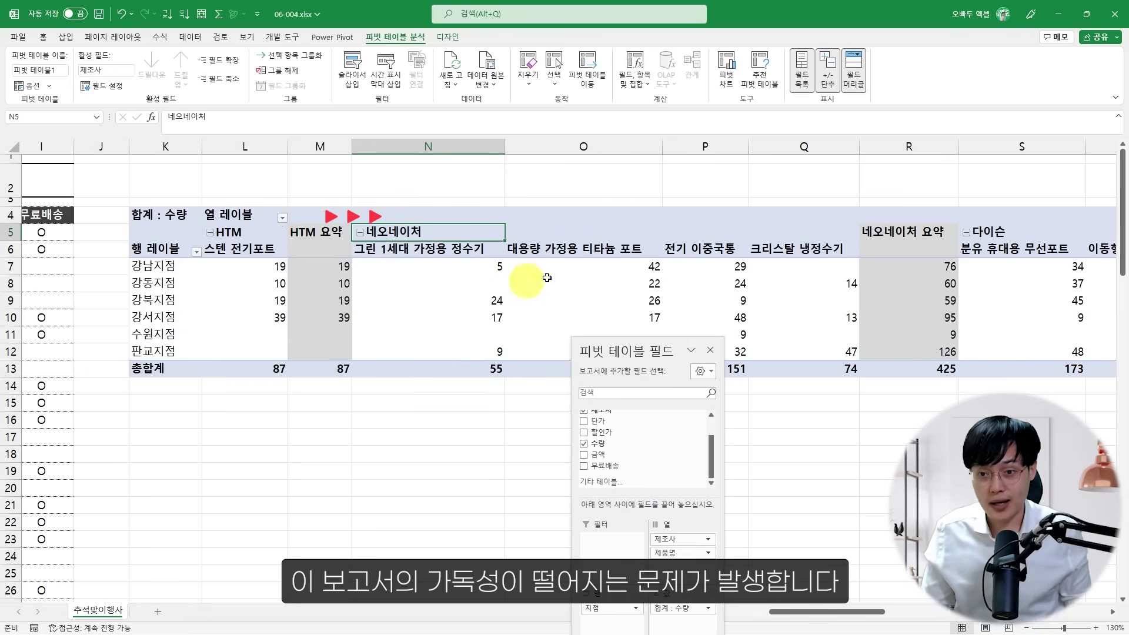
scroll(590, 269, "down", 2)
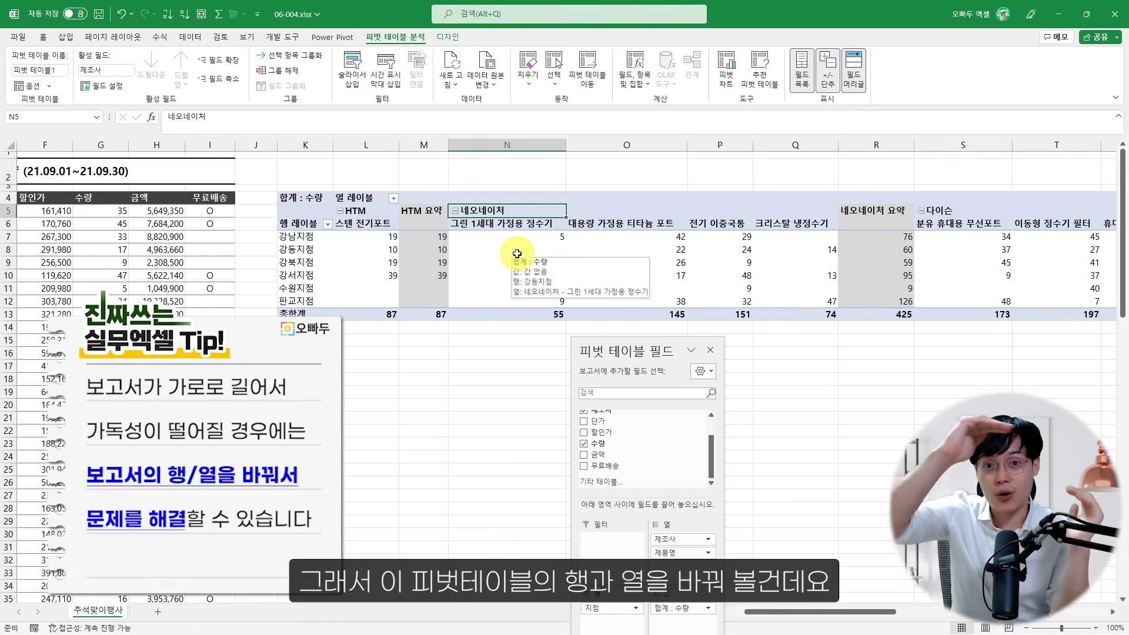
Step: Swap the pivot table's axes, moving 제조사 and 제품명 to rows and 지점 to columns
left_click_drag(635, 351, 228, 183)
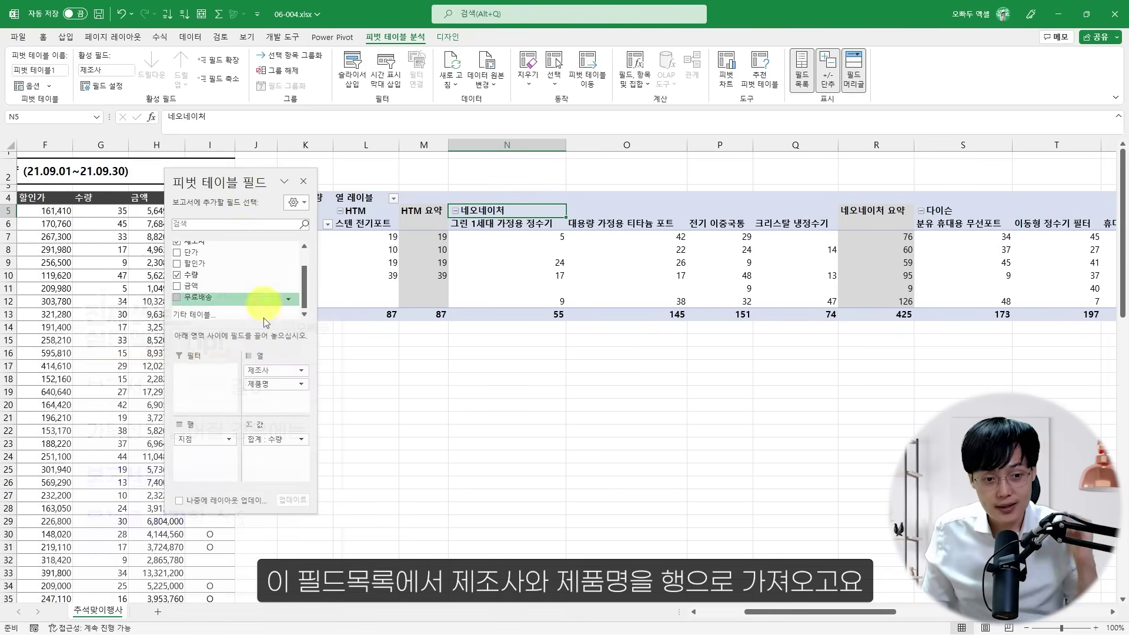
left_click_drag(274, 371, 212, 454)
left_click_drag(327, 274, 229, 464)
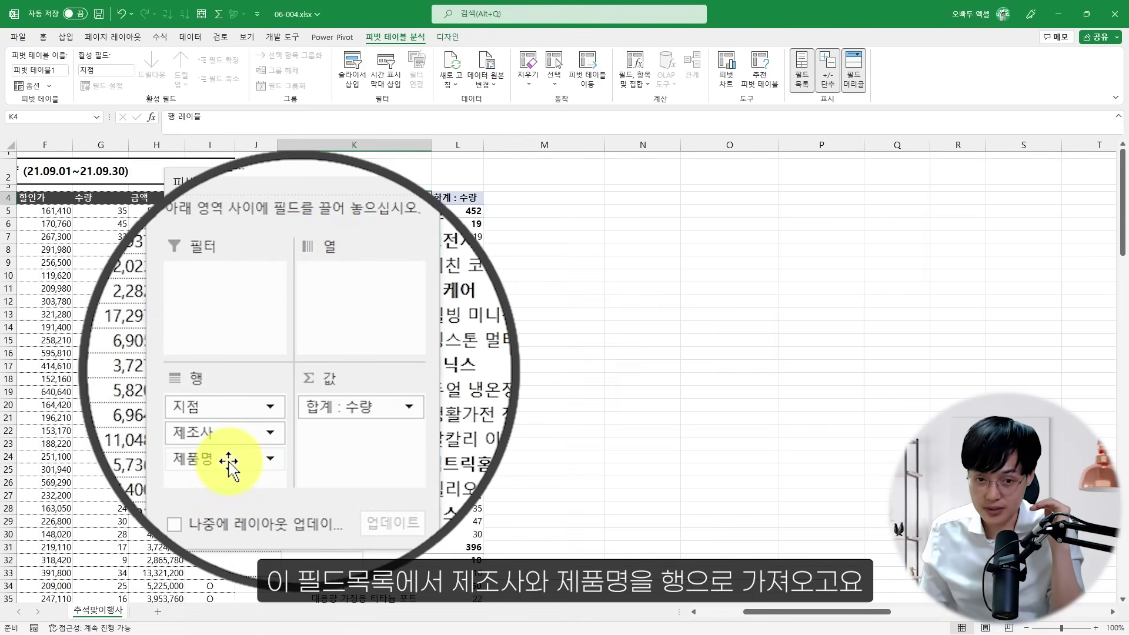
left_click_drag(214, 408, 341, 298)
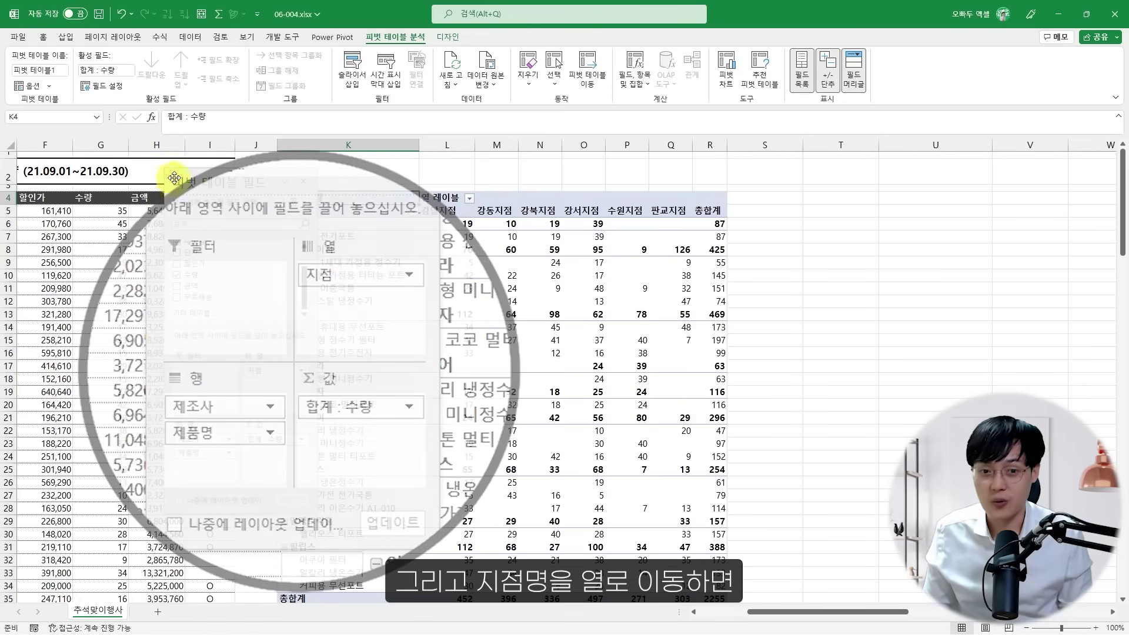
left_click_drag(270, 176, 785, 179)
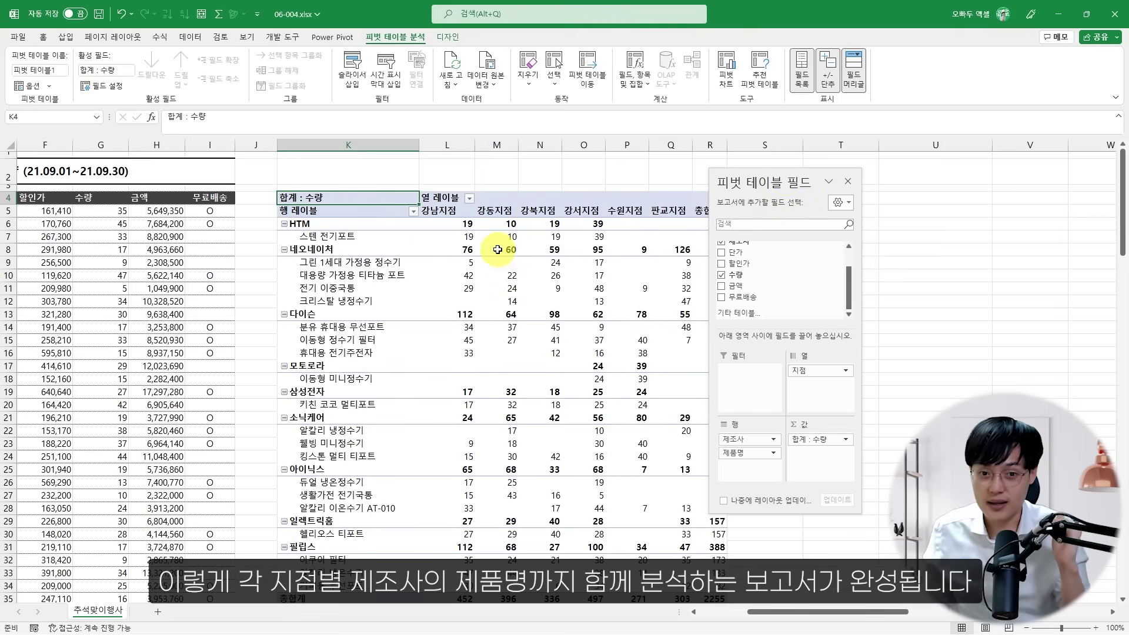
Step: Examine how the manufacturer and product row labels are arranged in column K of the pivot table
left_click(378, 227)
left_click(360, 258)
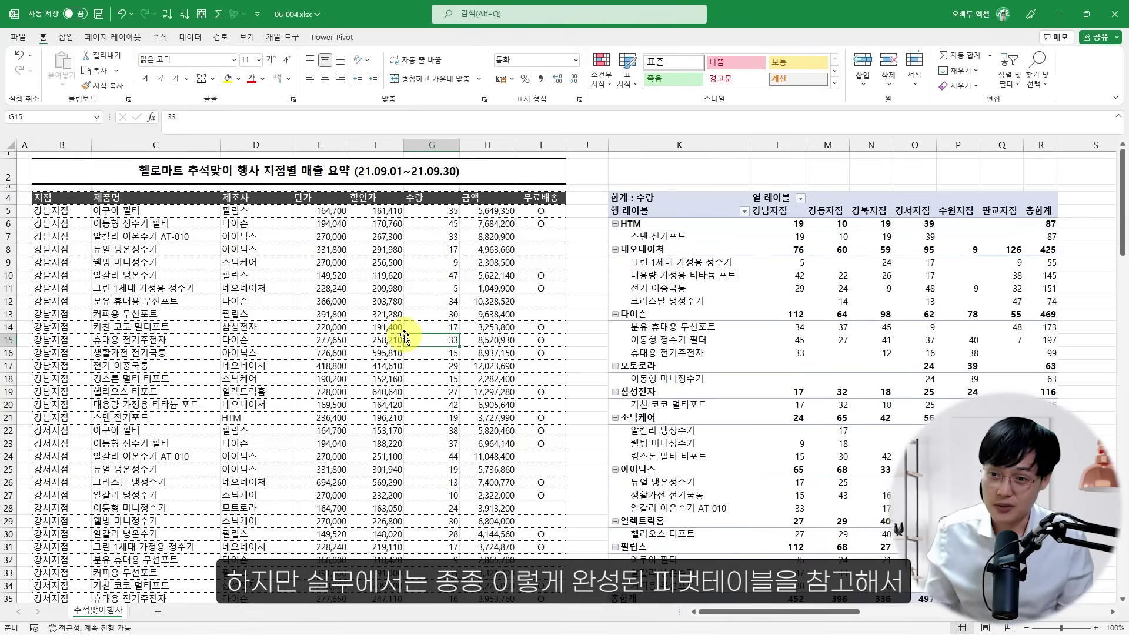
left_click(658, 301)
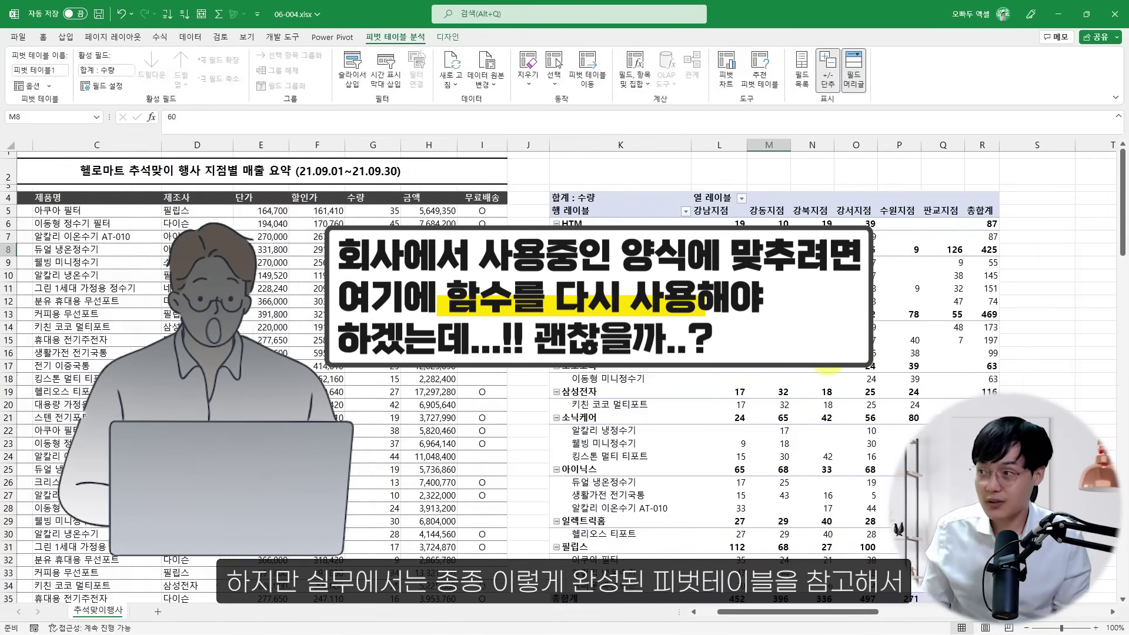
scroll(827, 367, "right", 2)
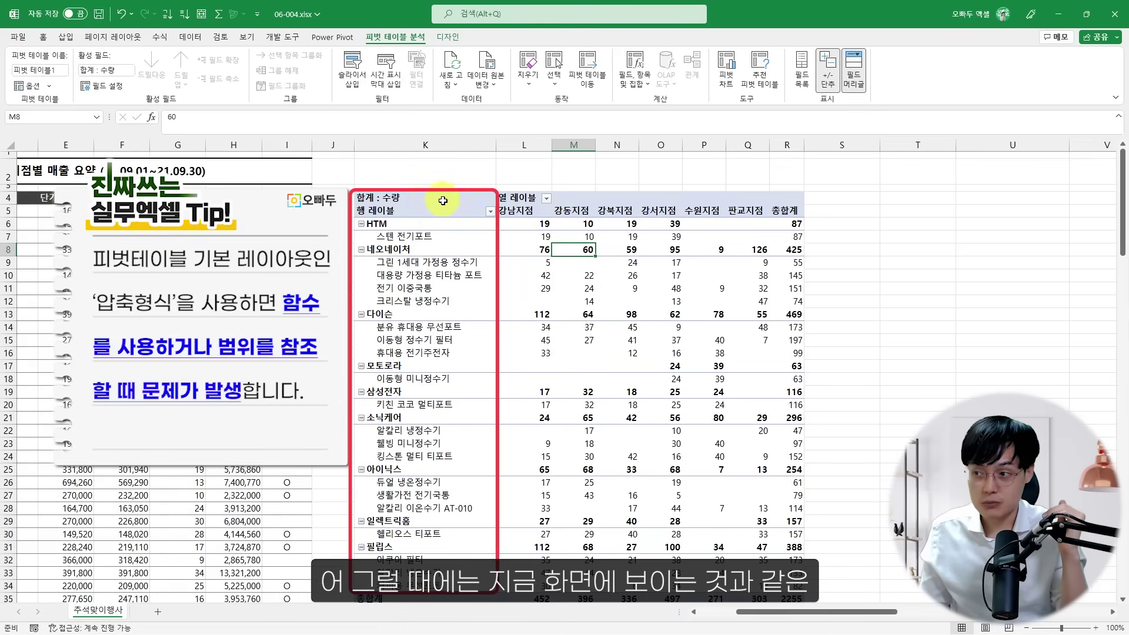
left_click(433, 263)
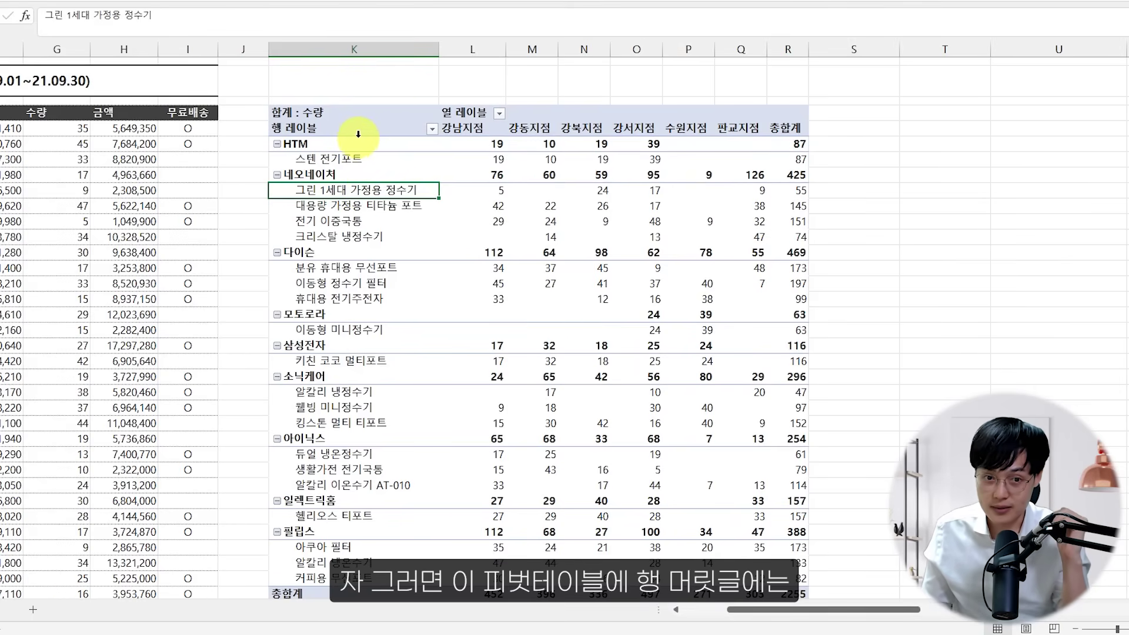
left_click(355, 159)
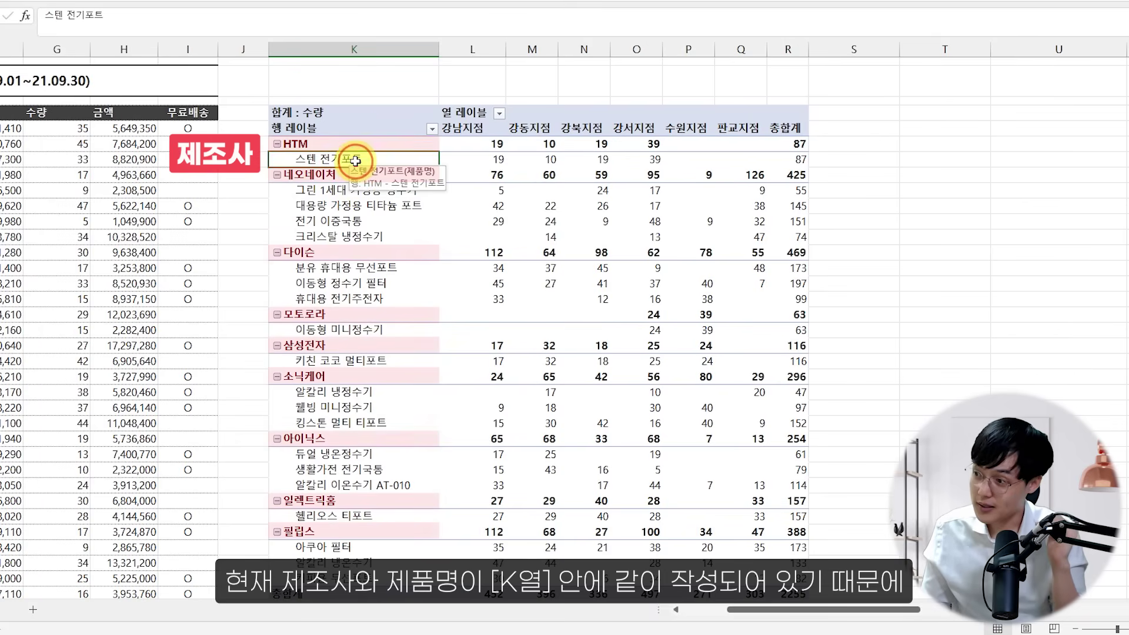
left_click(365, 46)
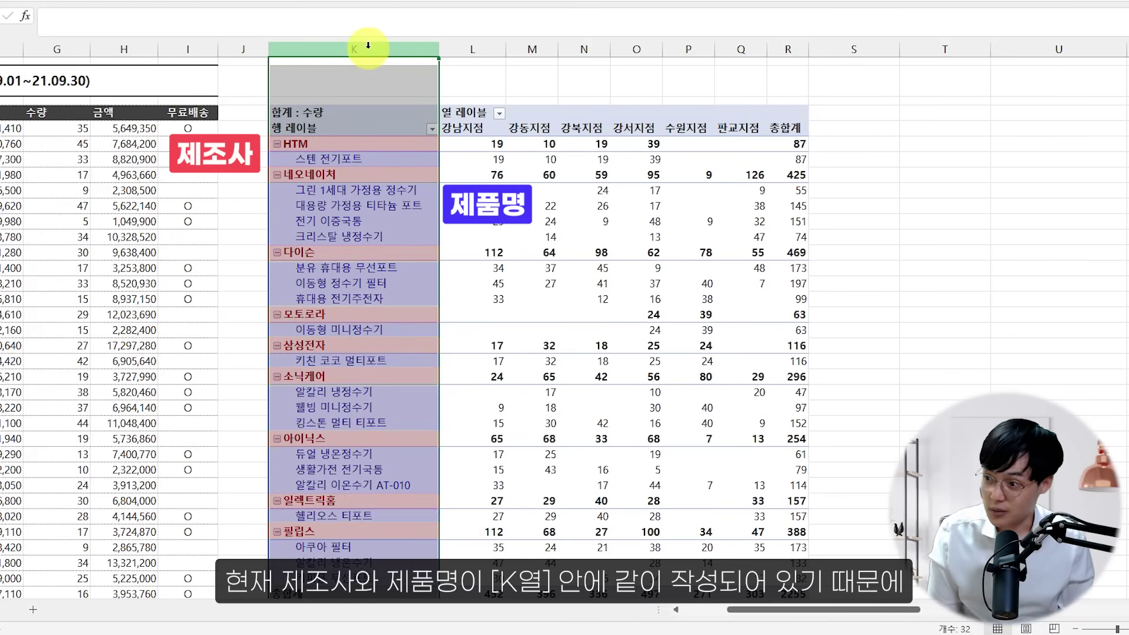
left_click(355, 144)
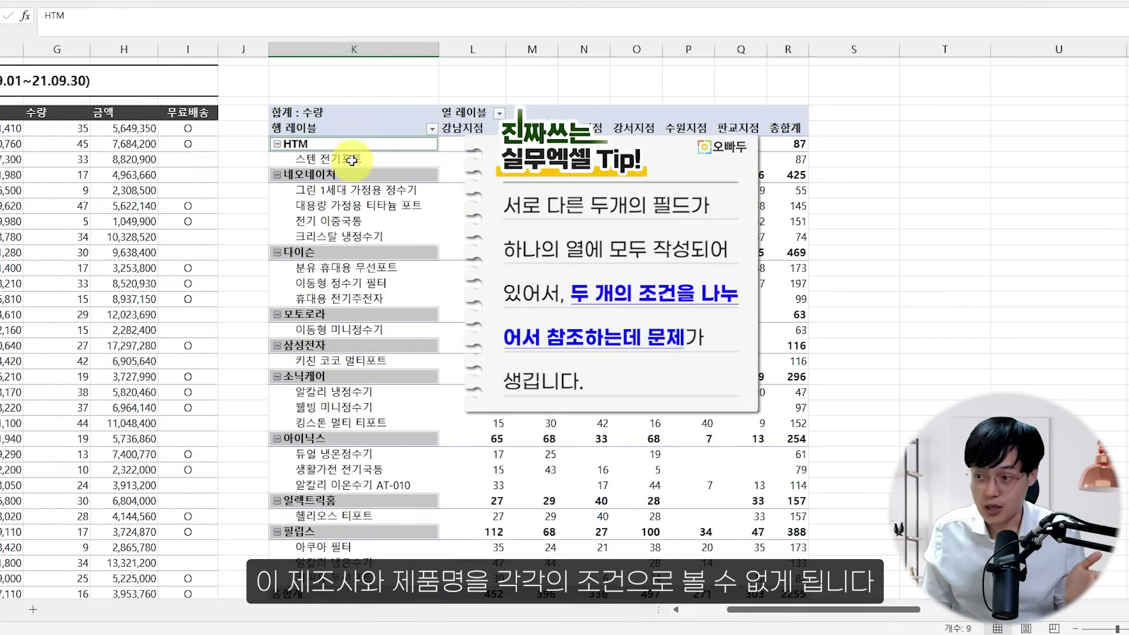
Step: Change the pivot table's report layout to tabular form (테이블 형식으로 표시)
left_click(352, 159)
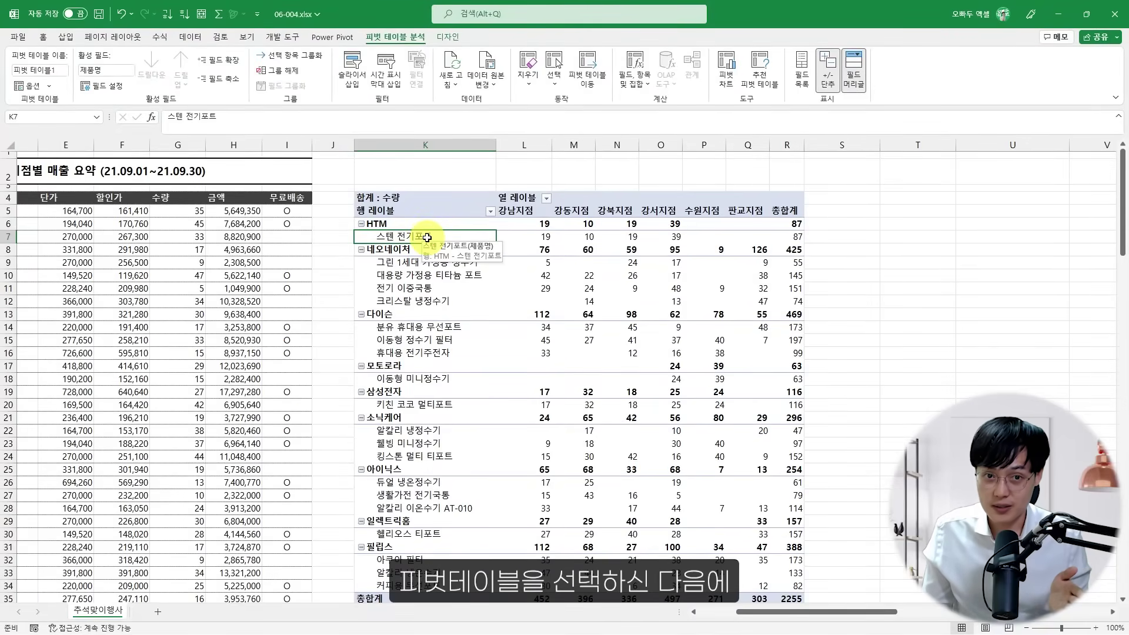
left_click(448, 37)
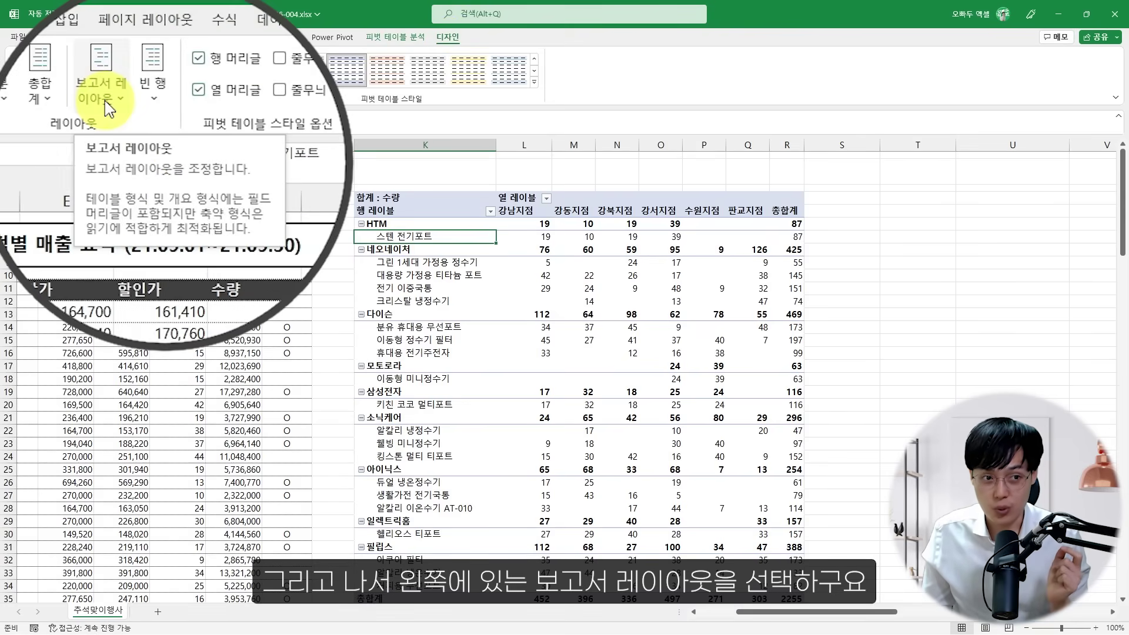
left_click(107, 108)
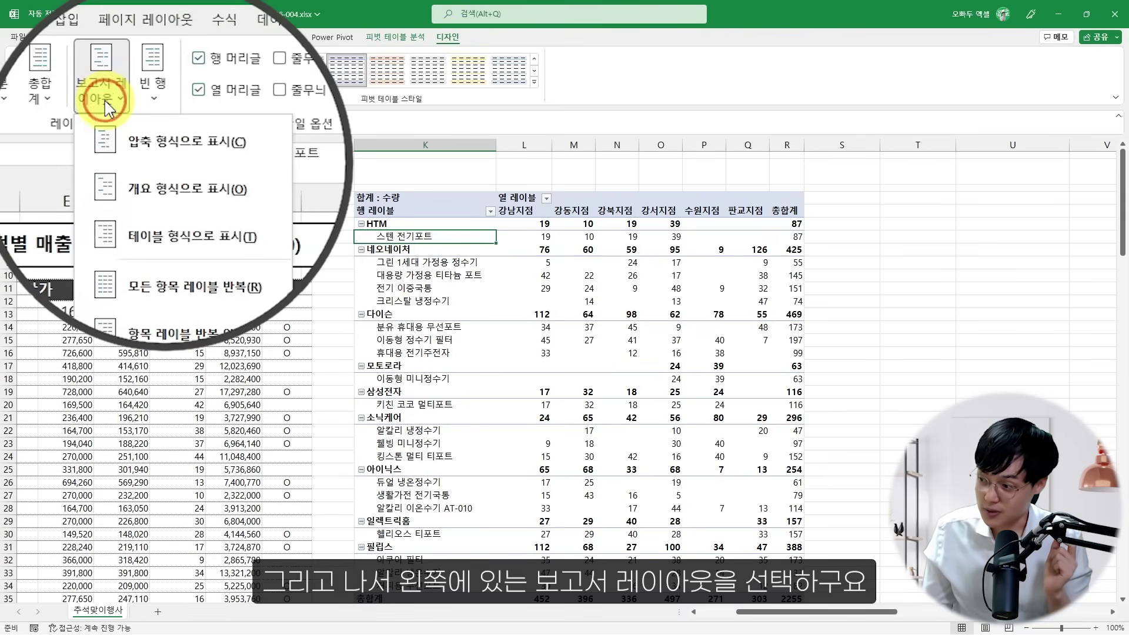
left_click(159, 235)
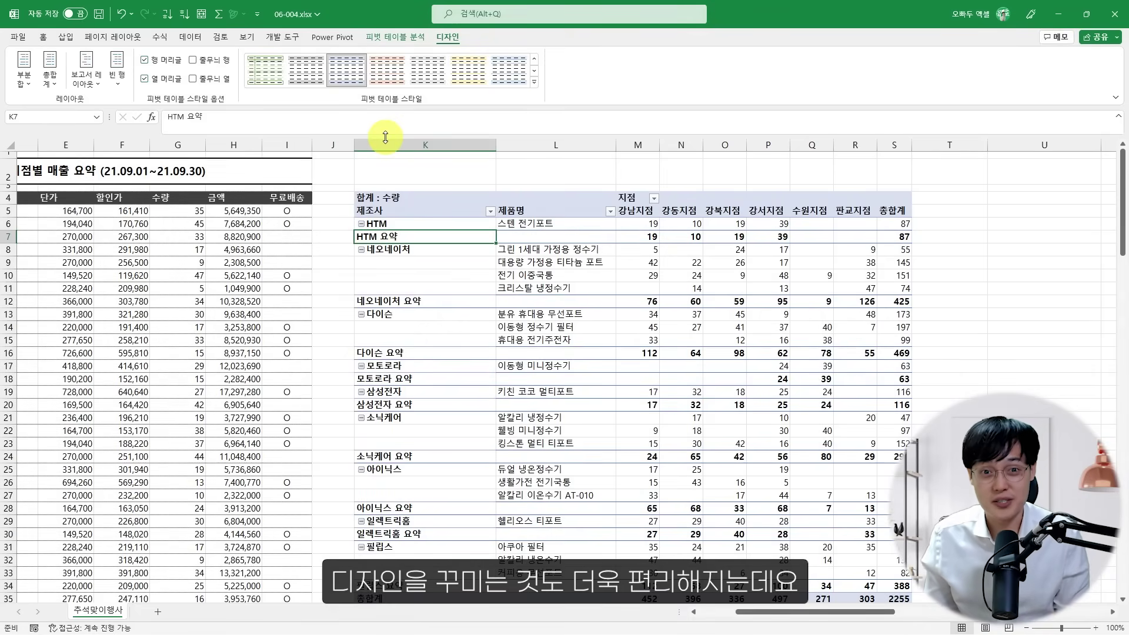
left_click(470, 249)
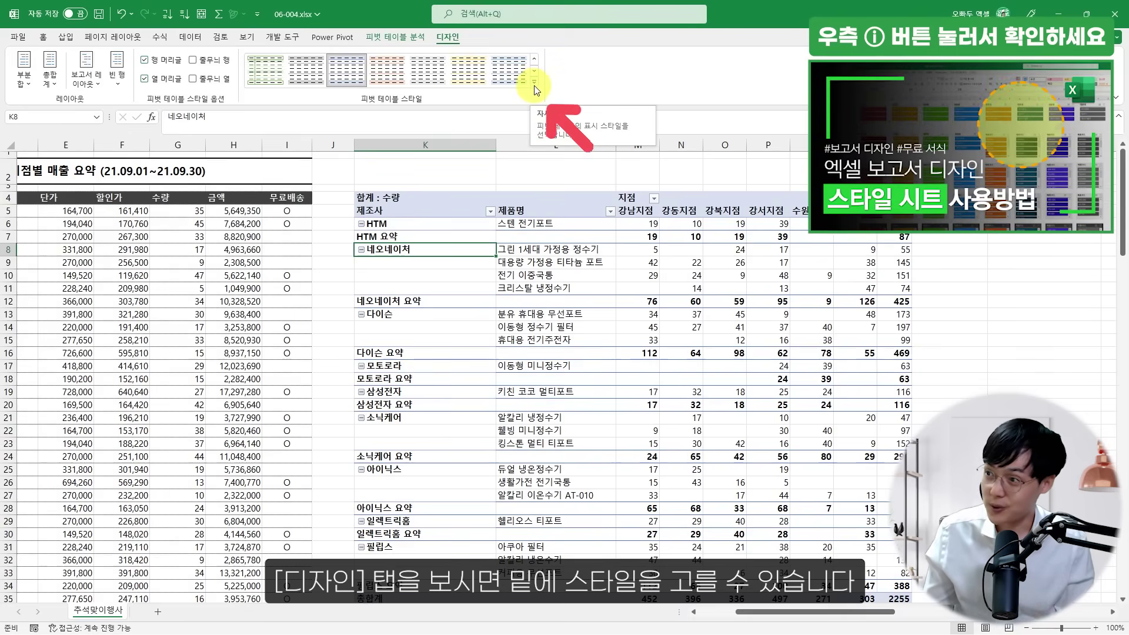
Step: Apply the light gray pivot table style 밝은 회색, 피벗 스타일 밝게 18 to the pivot table
left_click(535, 87)
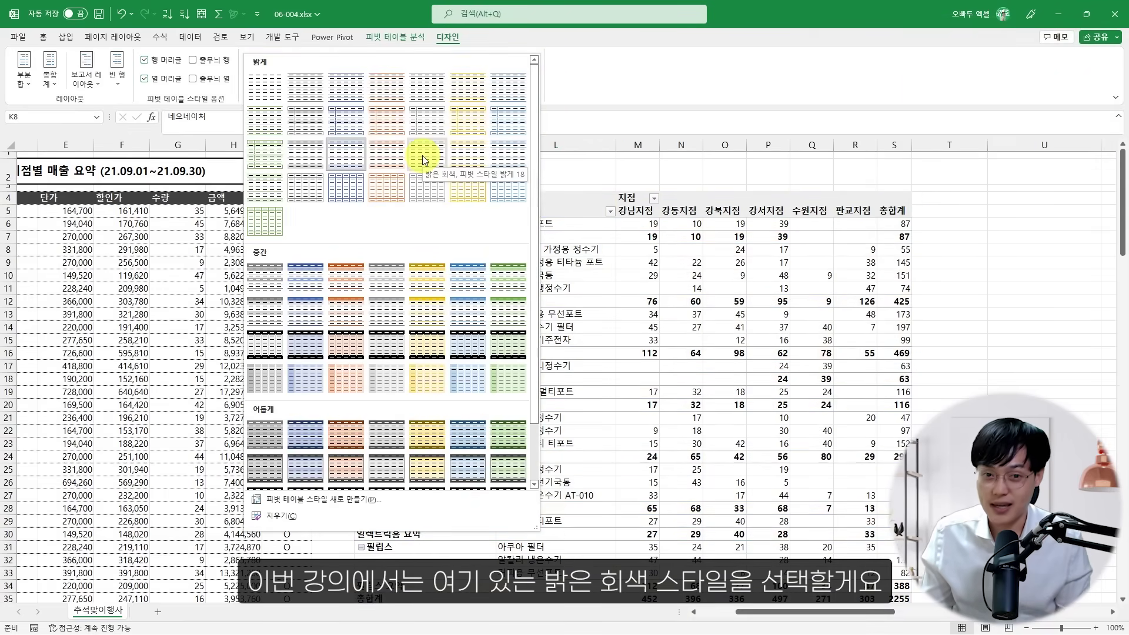
left_click(423, 154)
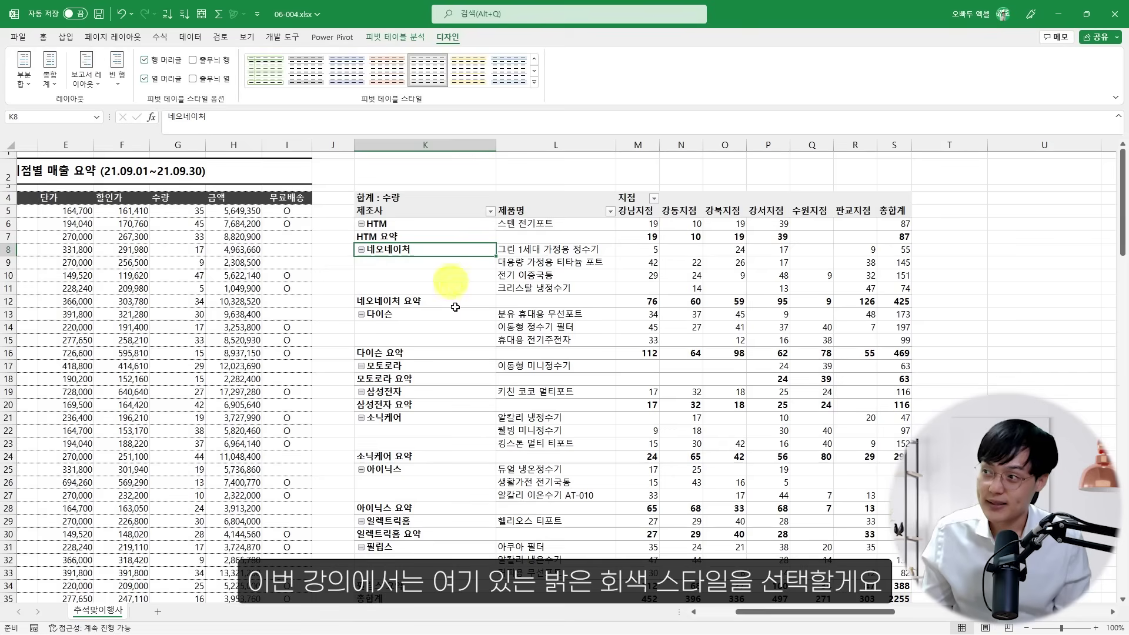
Step: Select all the 제조사 labels in the pivot table at once and fill them with light gray
left_click(416, 223)
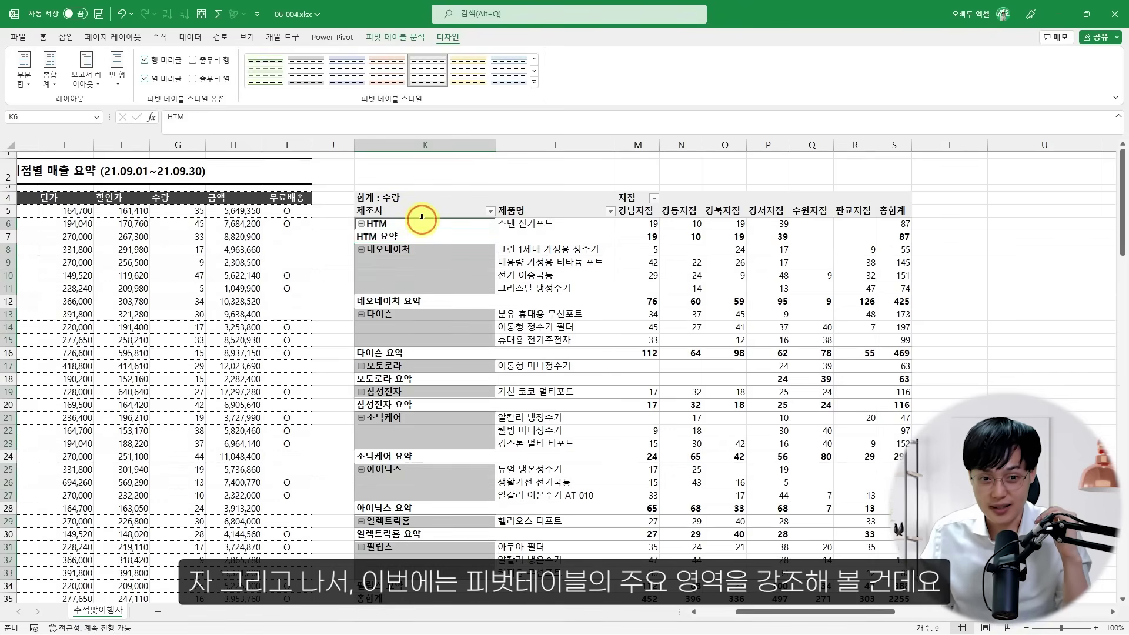
left_click(358, 239)
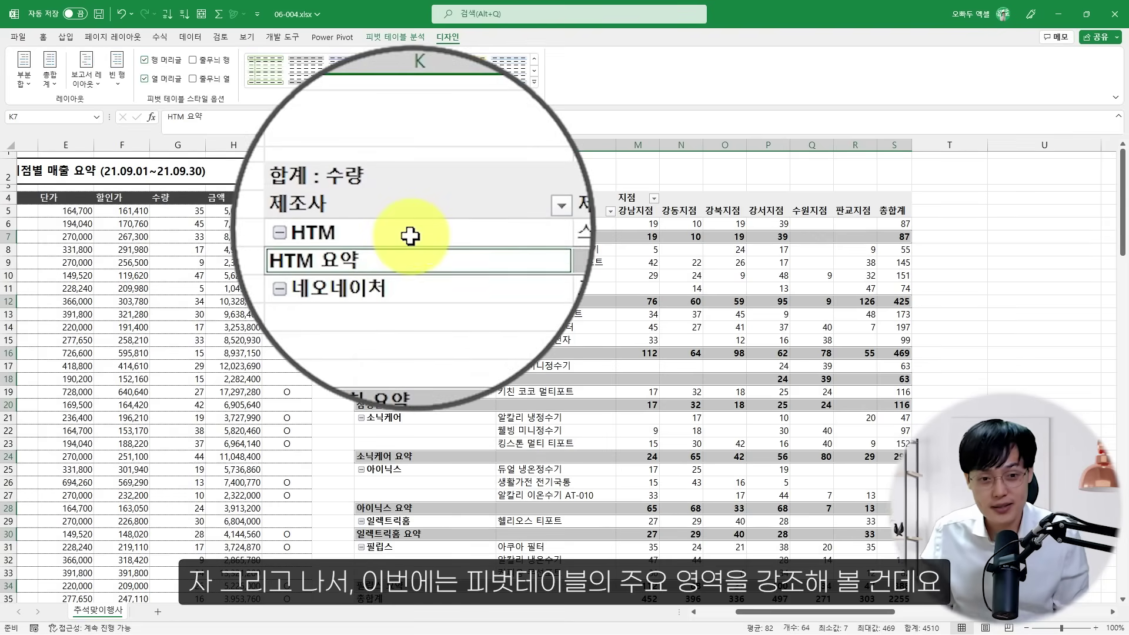
left_click(414, 223)
left_click(416, 218)
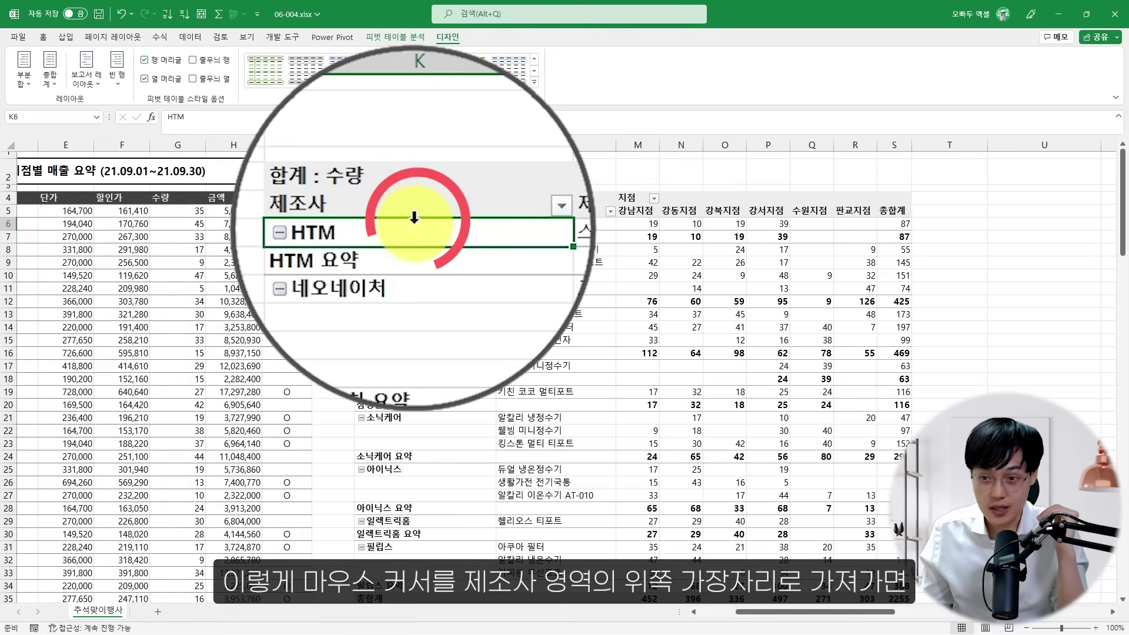
left_click(419, 221)
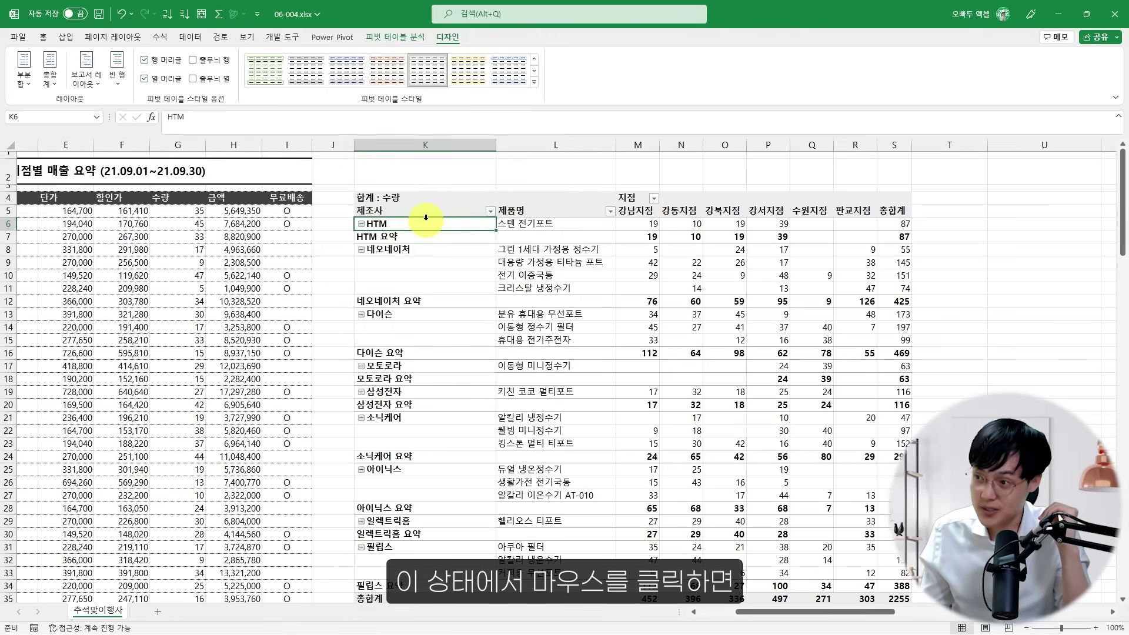
left_click(425, 217)
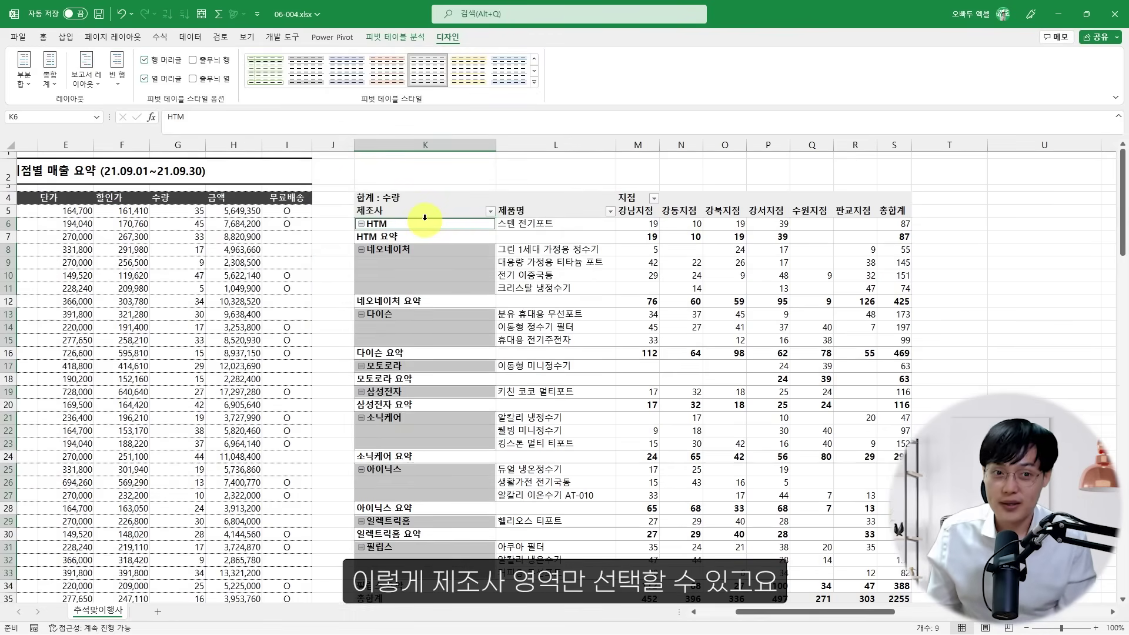
left_click(43, 37)
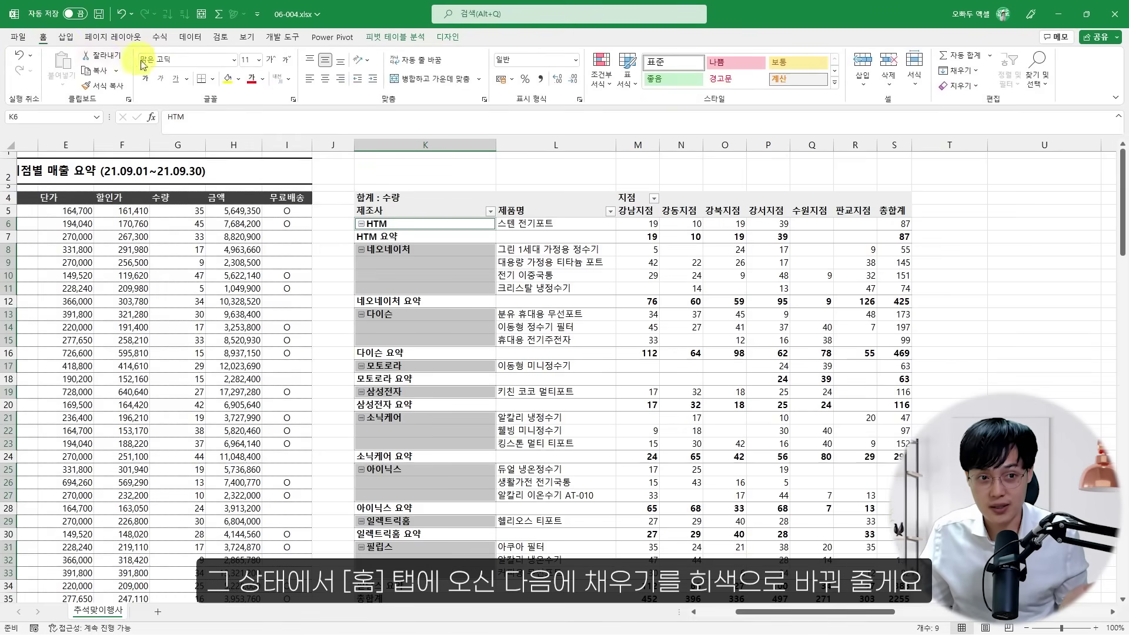
left_click(239, 78)
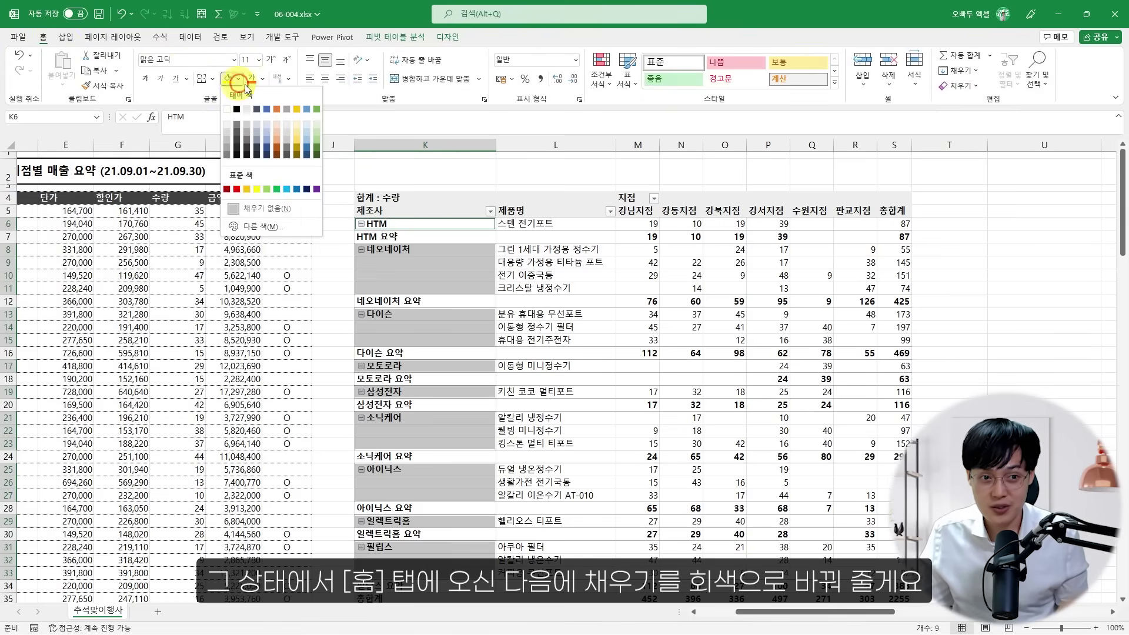
left_click(226, 125)
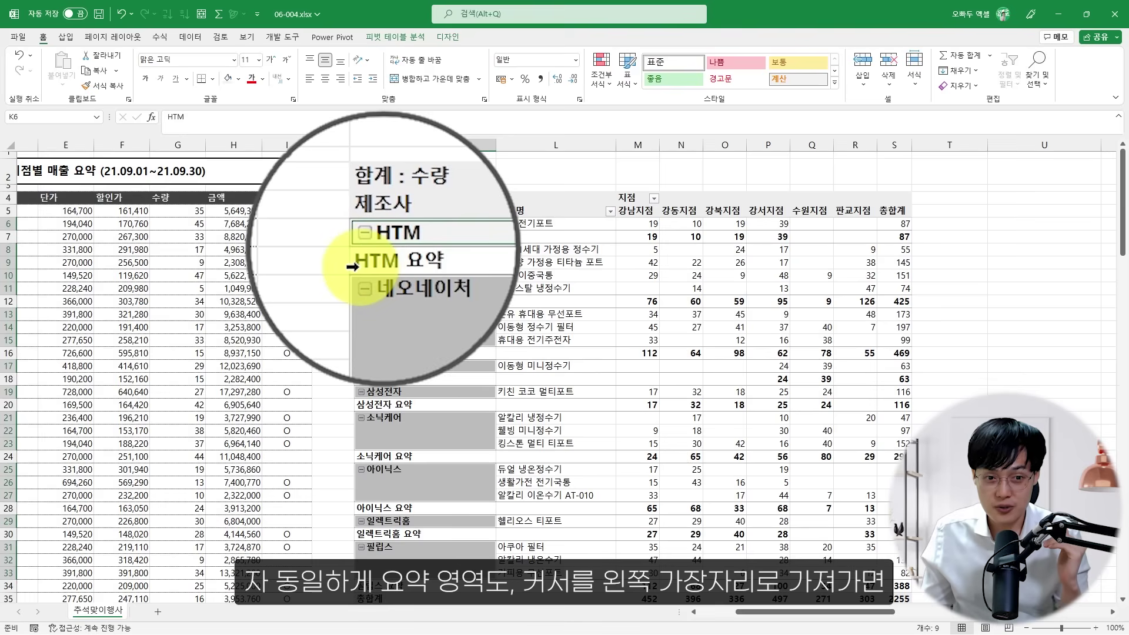
Step: Select all the manufacturer subtotal (요약) rows together and give them the same light gray fill
left_click(354, 239)
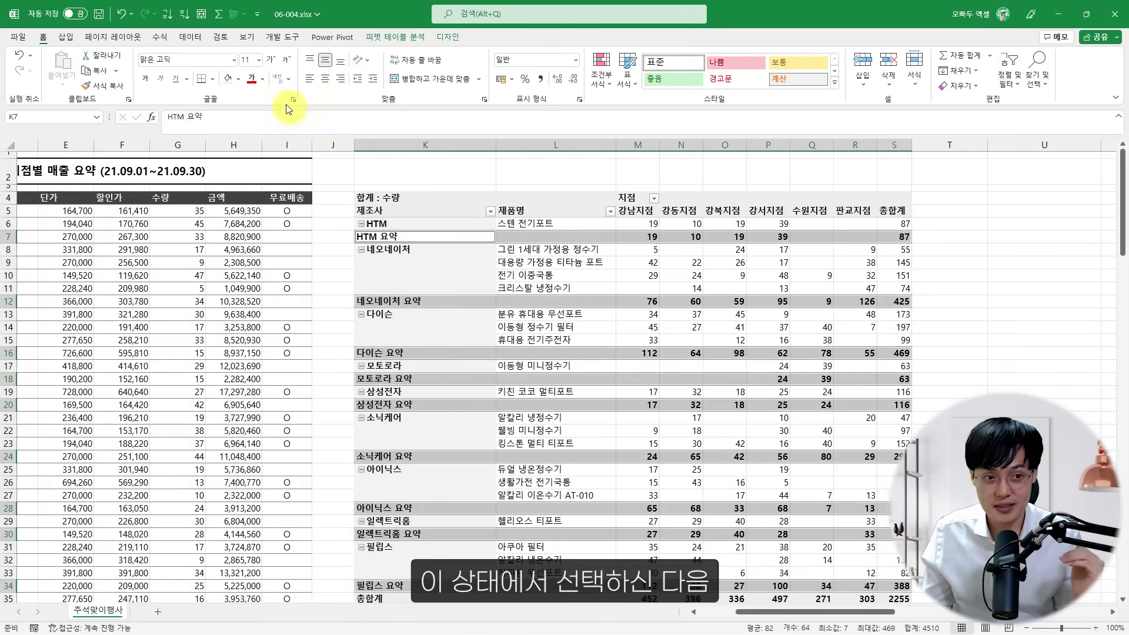
left_click(228, 78)
left_click(416, 277)
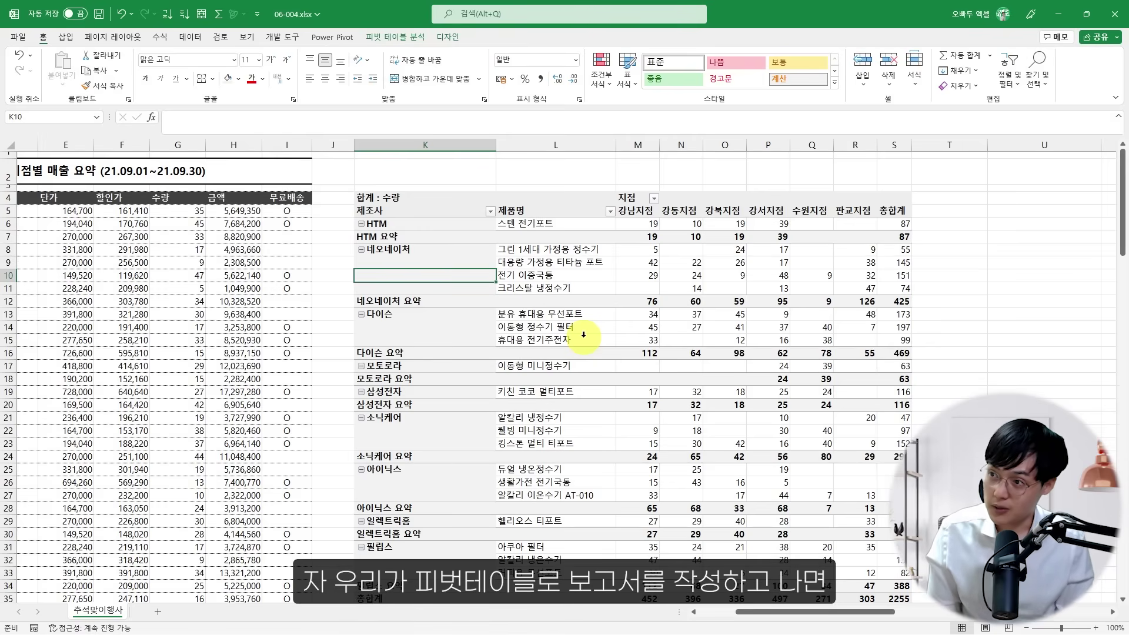
Step: Widen columns M through S equally and refresh the pivot table to test whether the column widths hold
left_click(650, 150)
left_click_drag(650, 149, 904, 172)
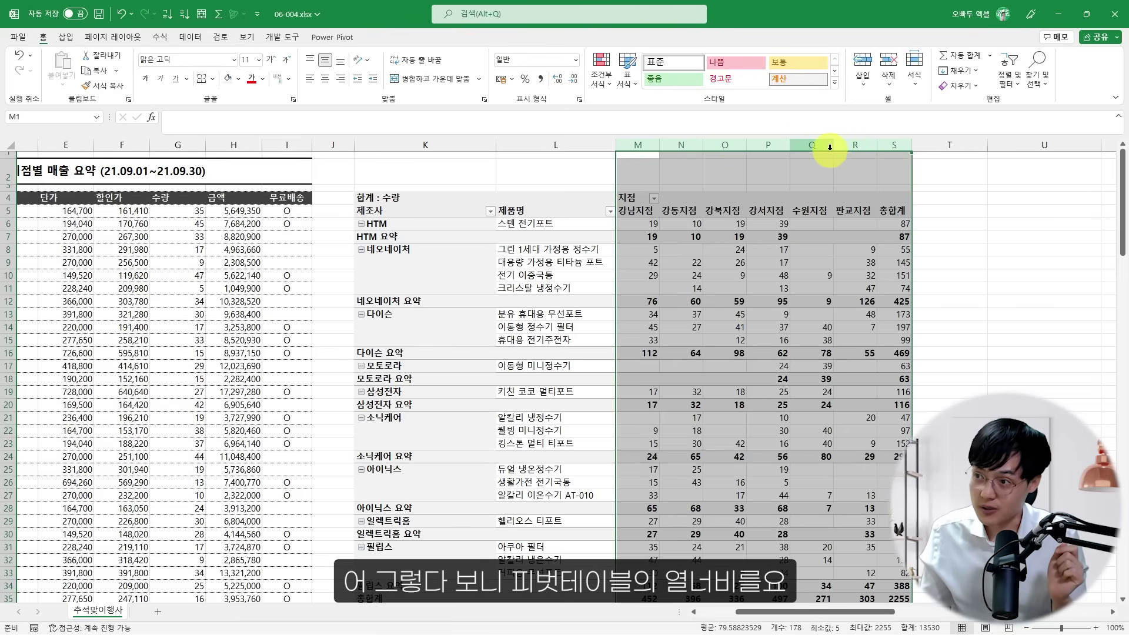
left_click_drag(789, 147, 841, 151)
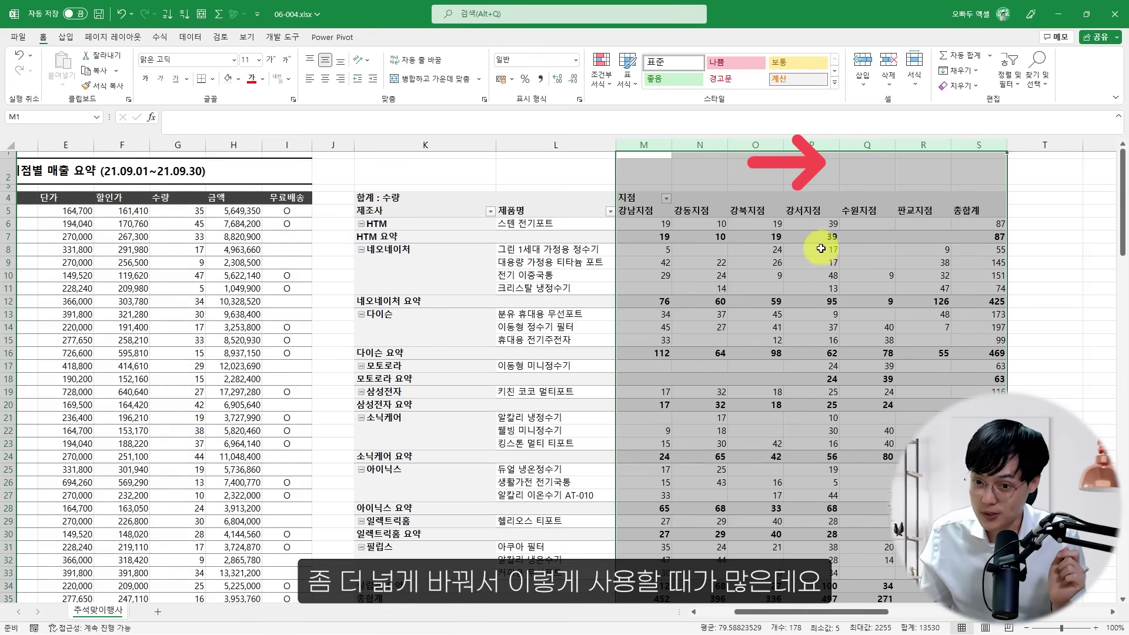
left_click(821, 248)
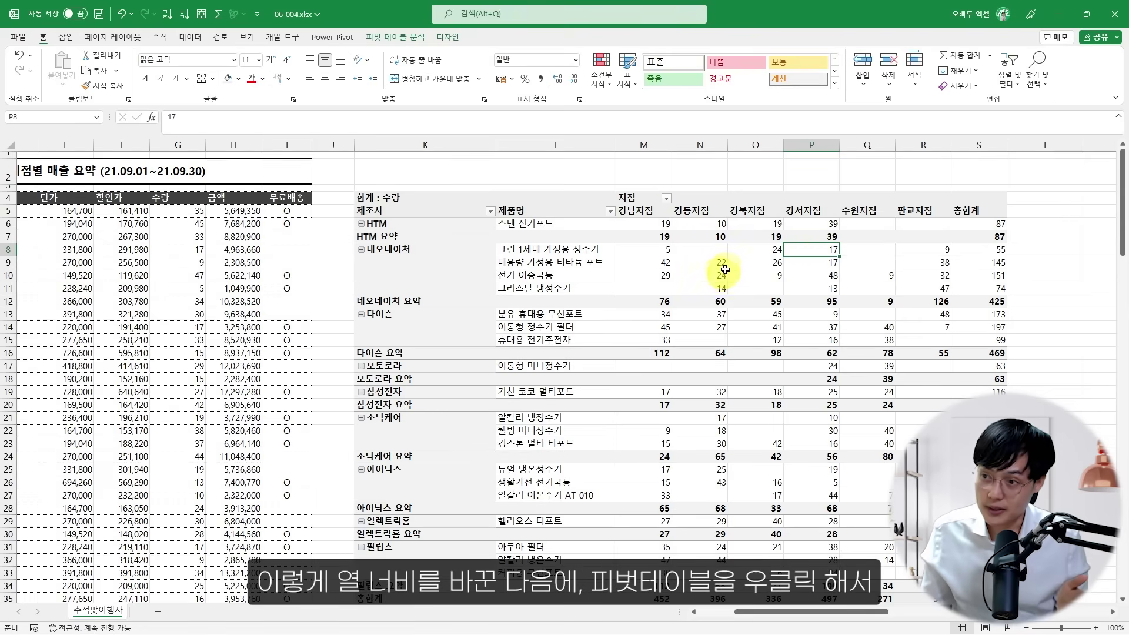
right_click(743, 252)
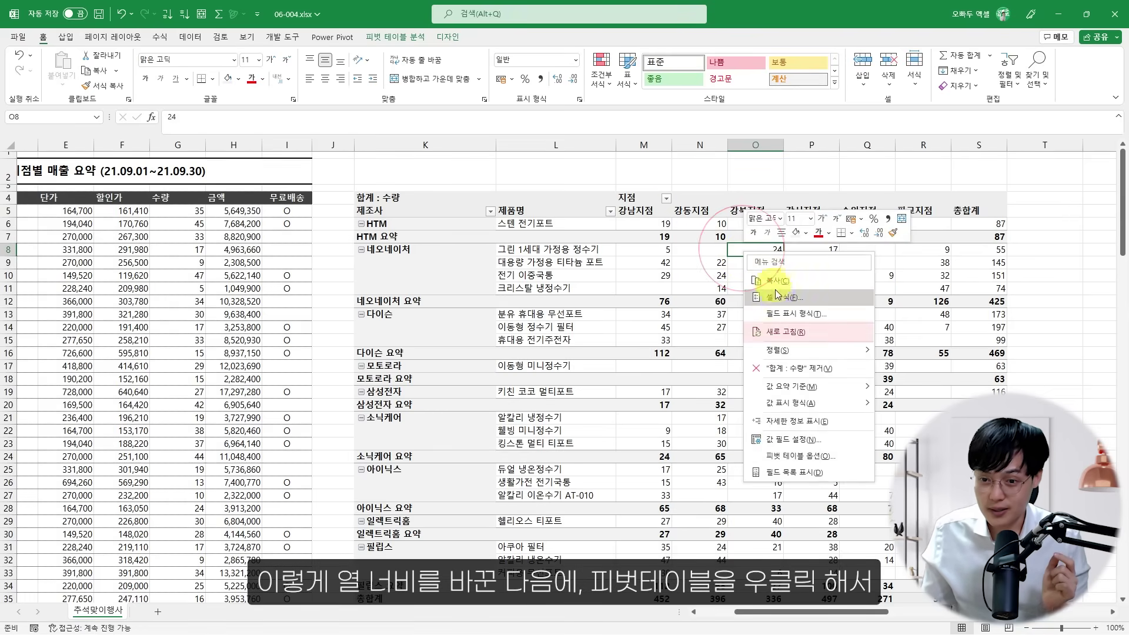
left_click(786, 333)
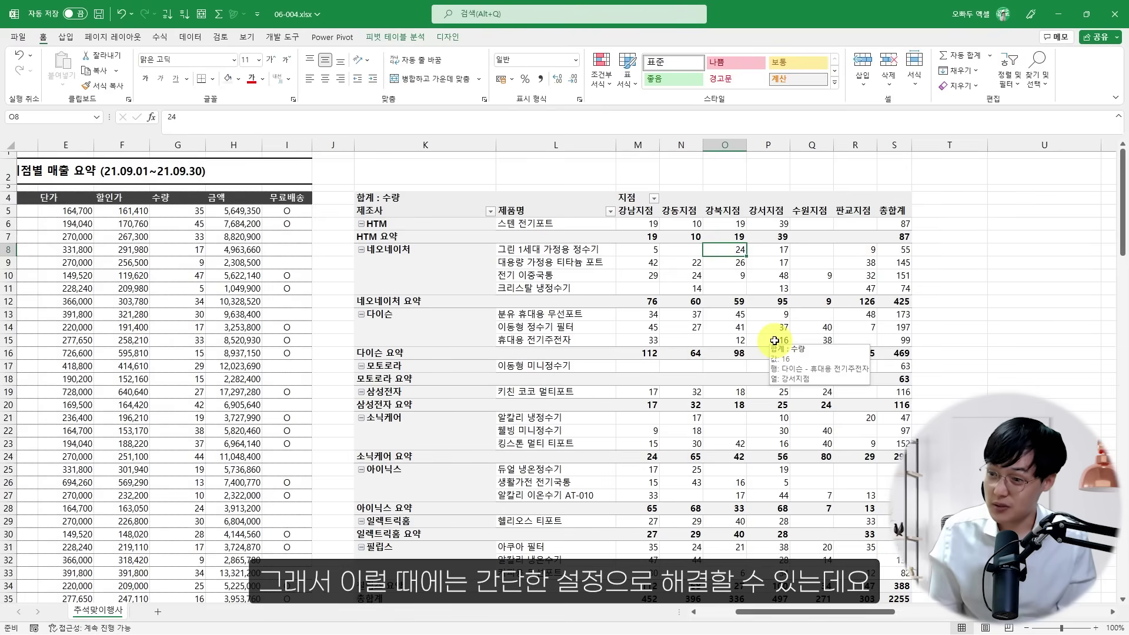
Step: In the pivot table options, turn off 업데이트 시 열 자동 맞춤 and 확장/축소 단추 표시
right_click(741, 274)
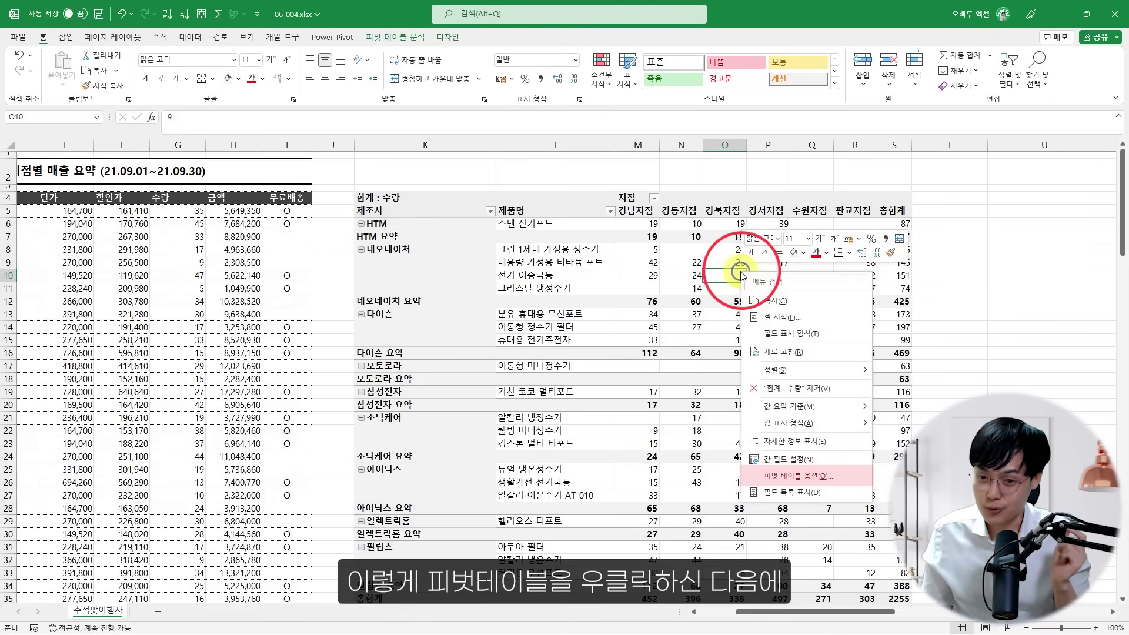
left_click(817, 477)
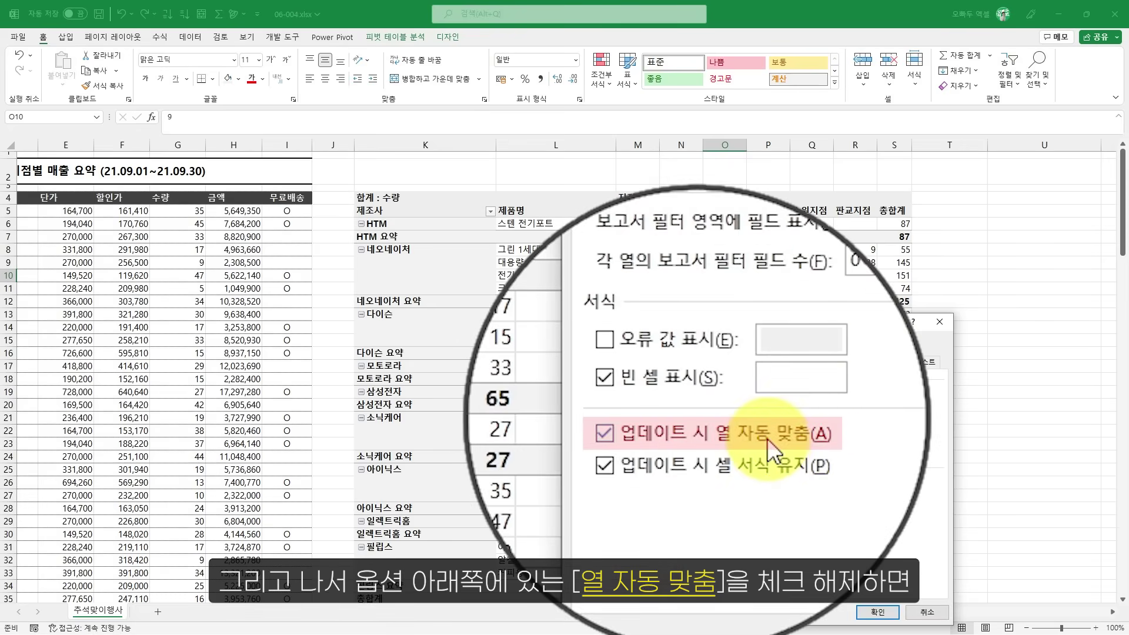
left_click(768, 439)
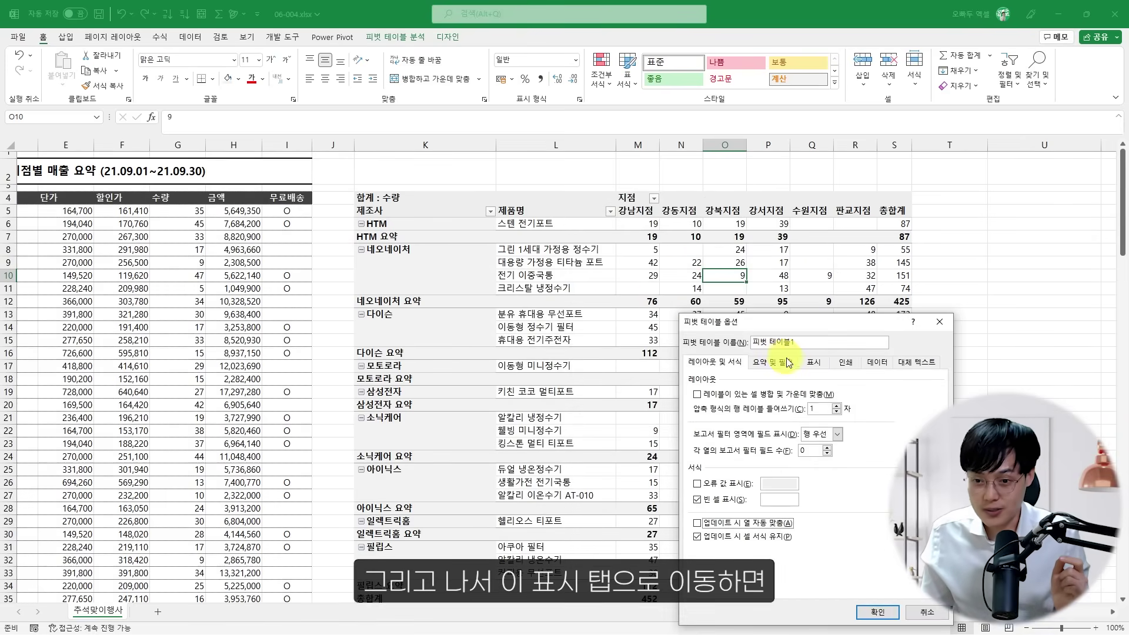
left_click(810, 364)
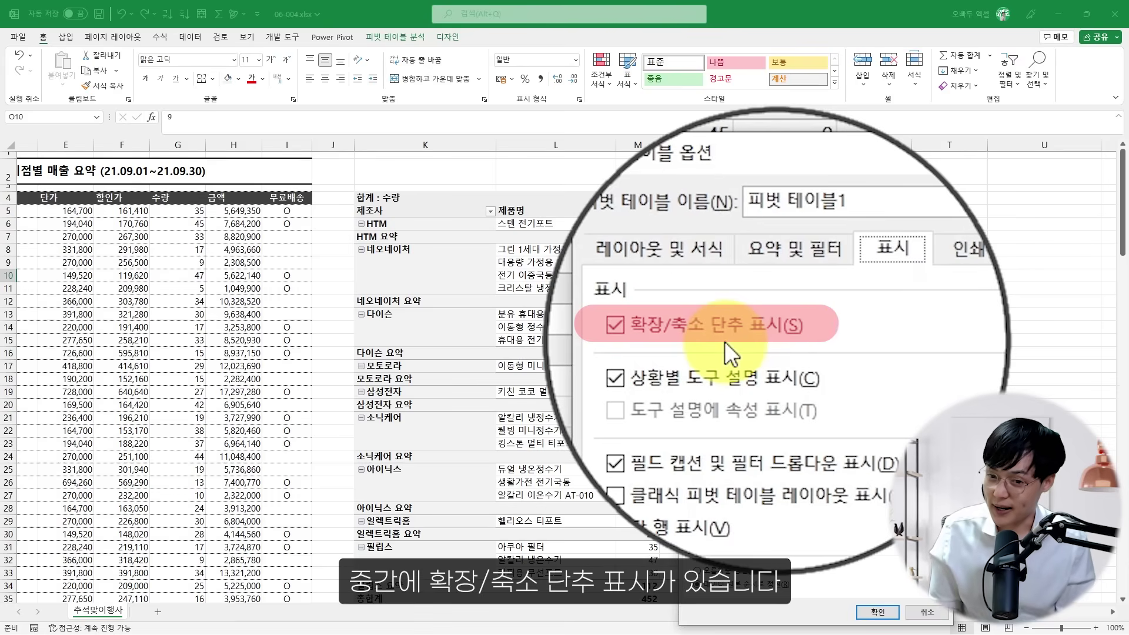
left_click(742, 397)
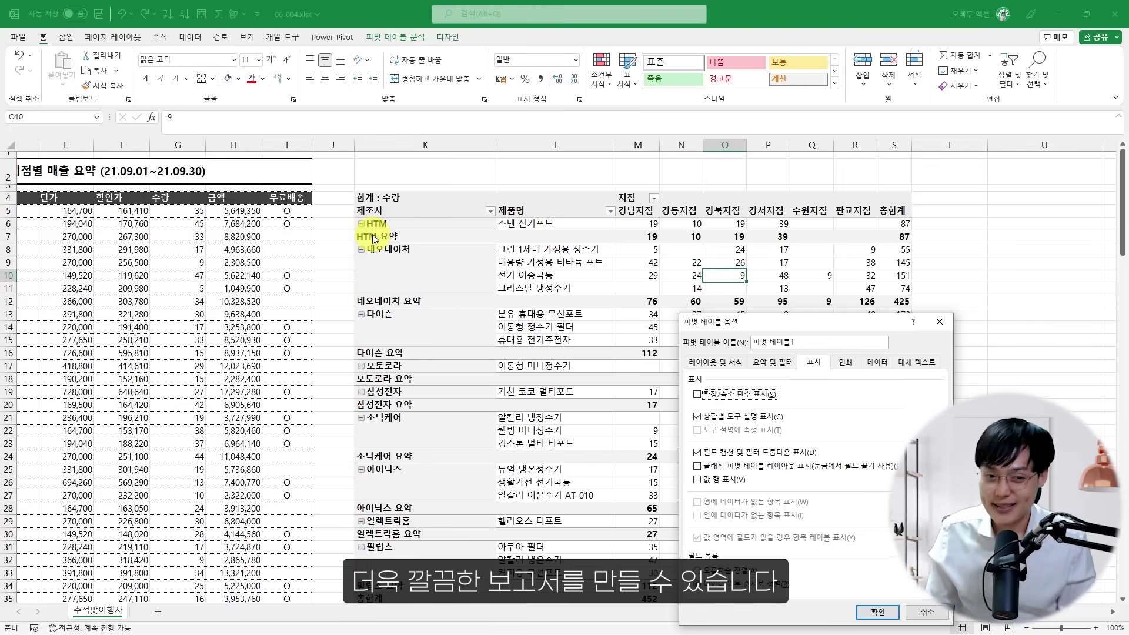
left_click(877, 612)
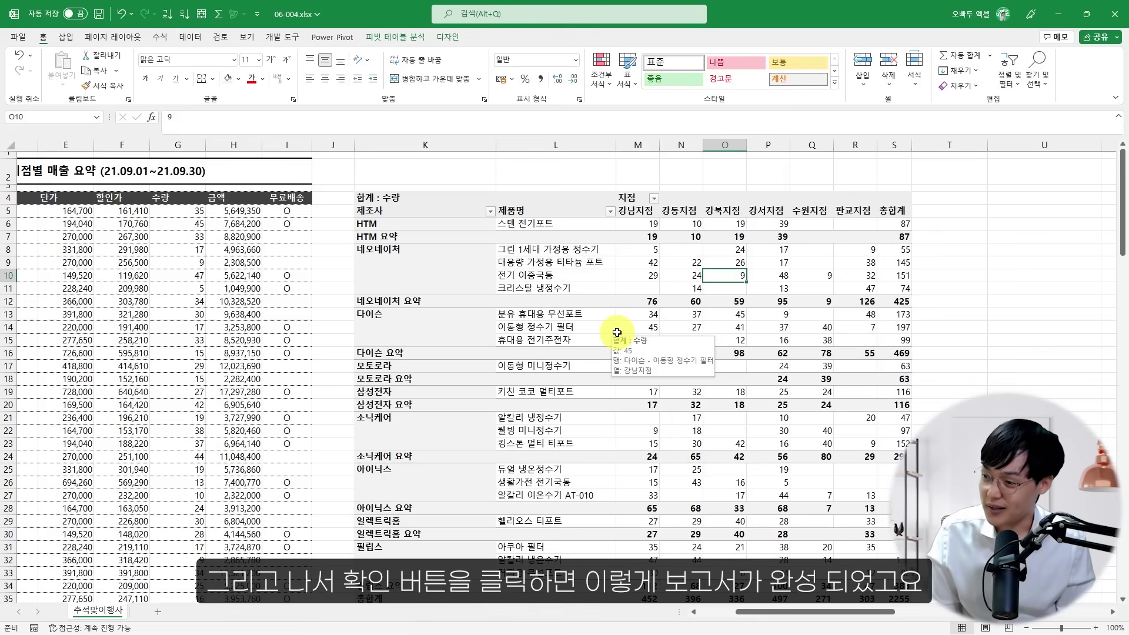